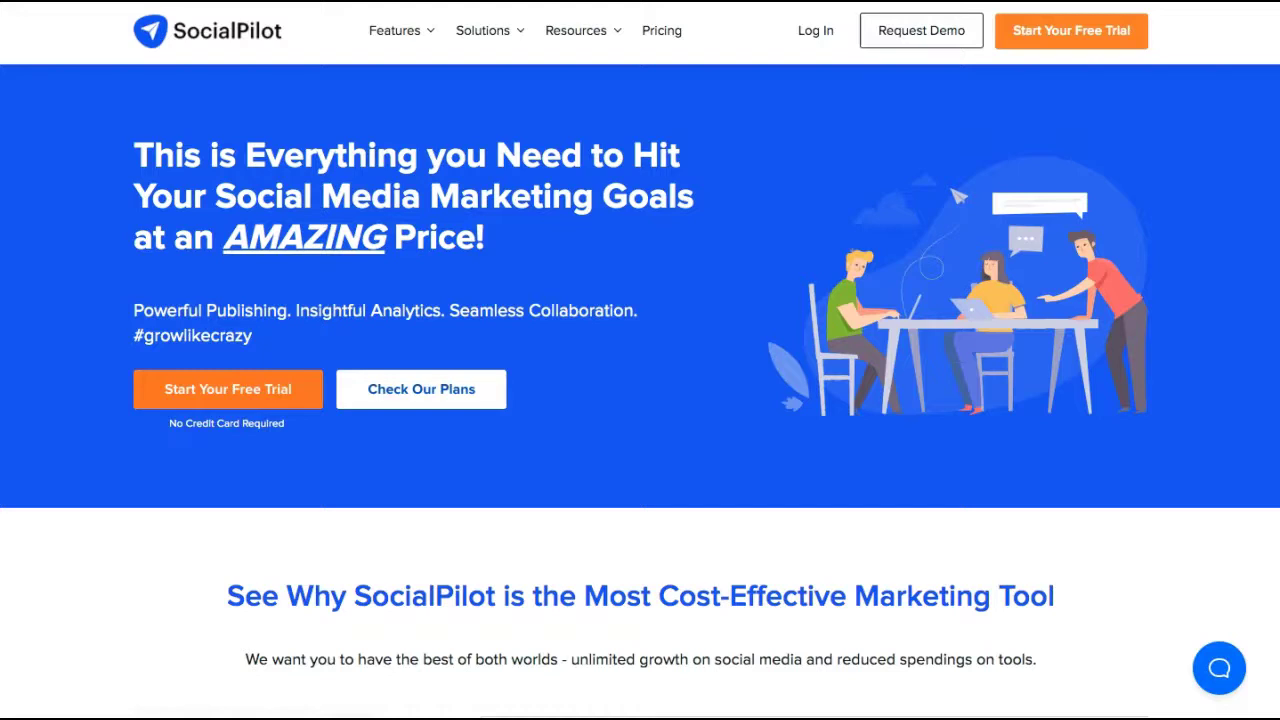
click(42, 14)
click(18, 73)
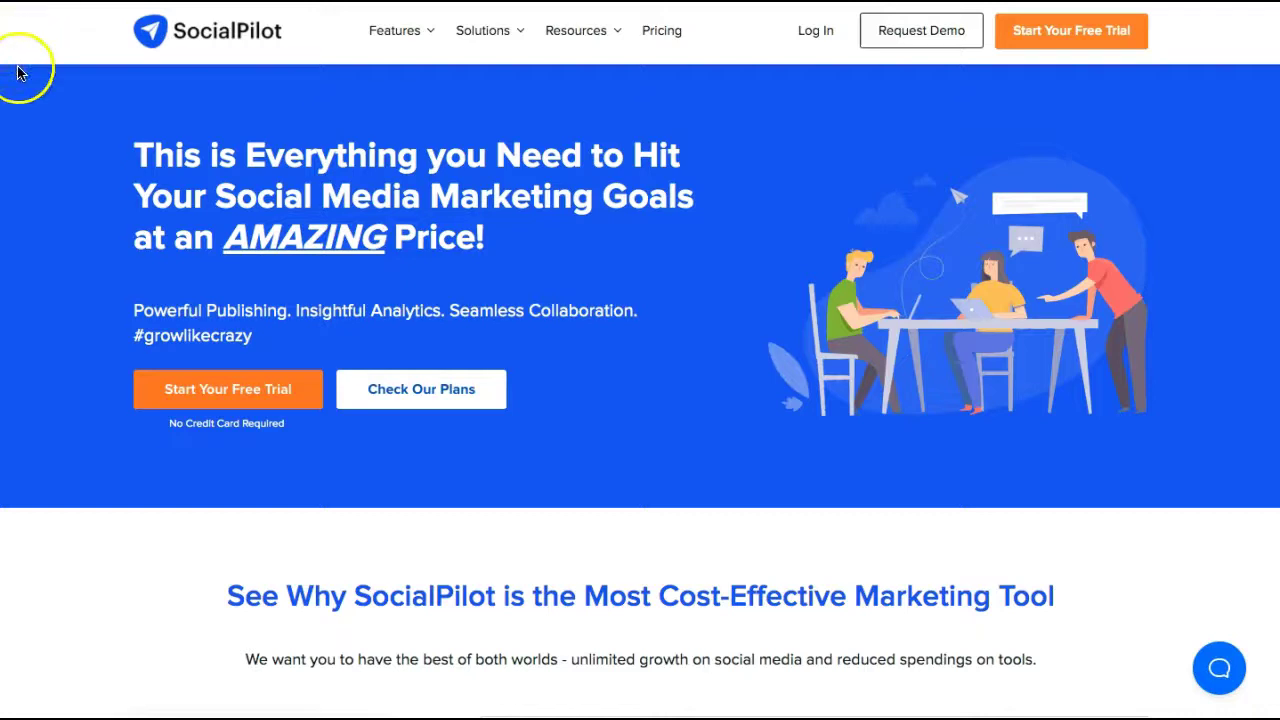
click(9, 450)
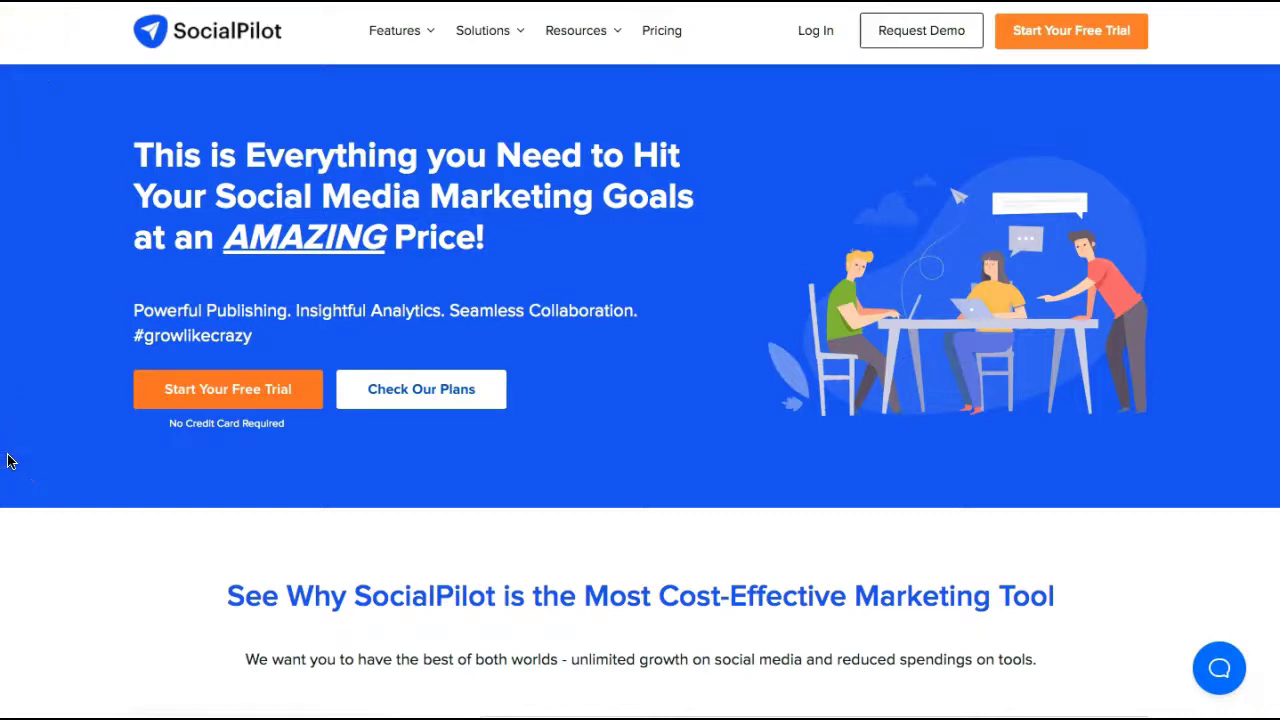
Step: Review the homepage's price and feature comparison of SocialPilot with Hootsuite, Agorapulse and Buffer
scroll(10, 461, down, 3)
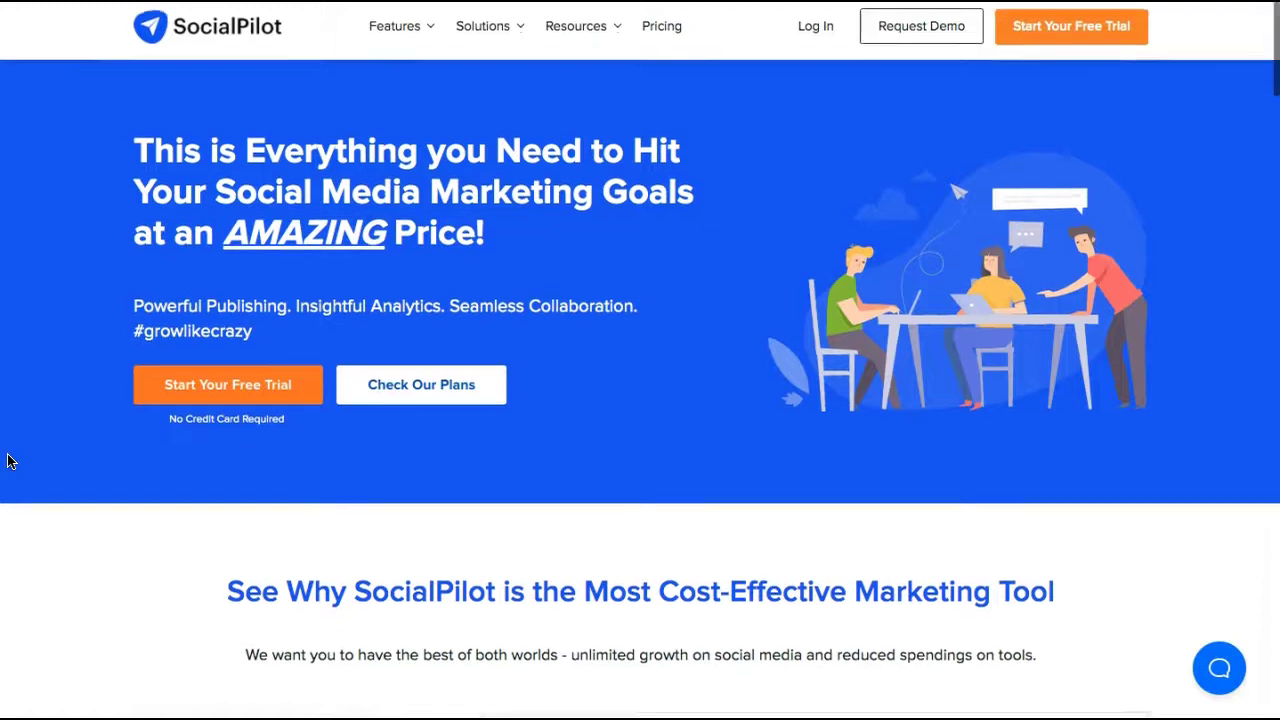
scroll(8, 461, down, 5)
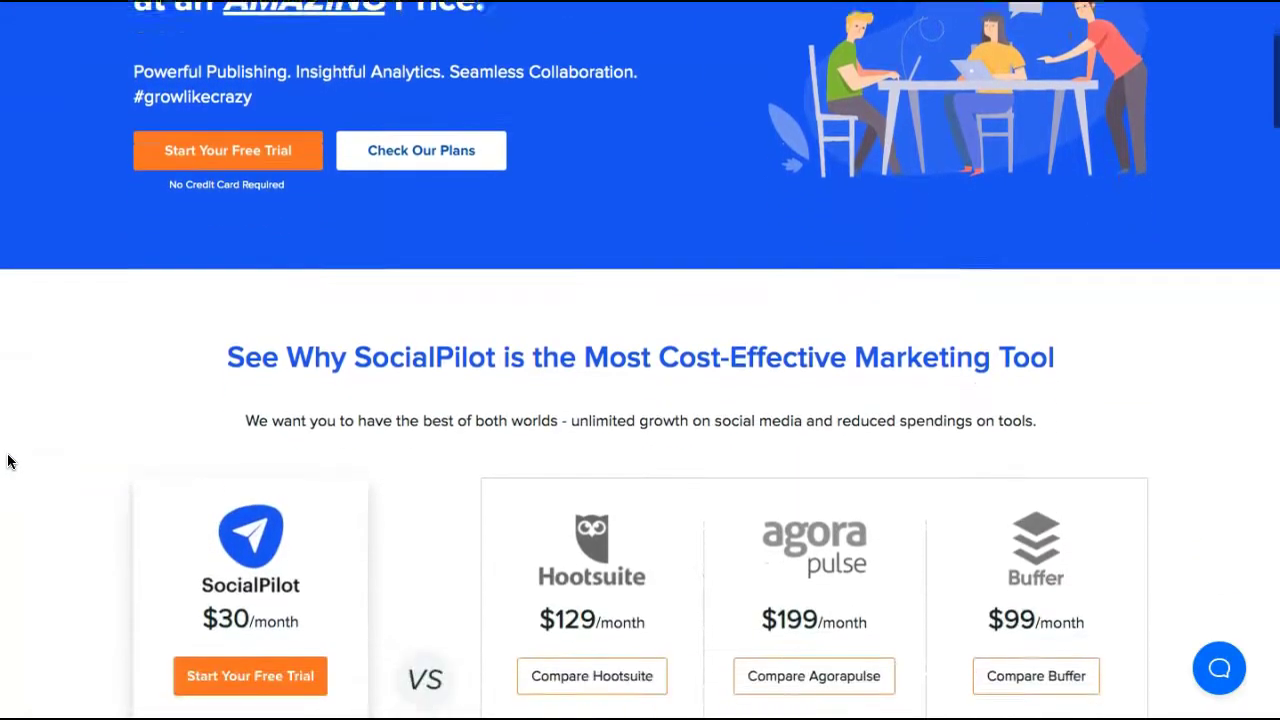
scroll(8, 461, down, 1)
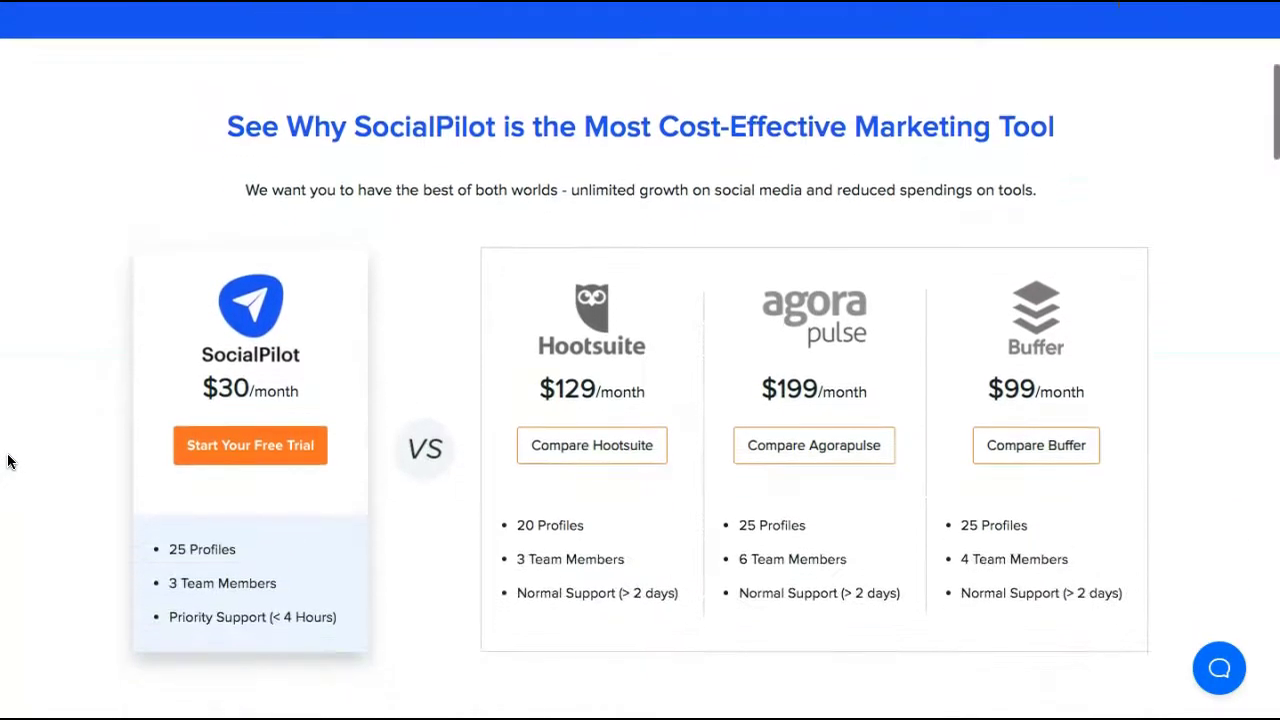
scroll(8, 461, down, 1)
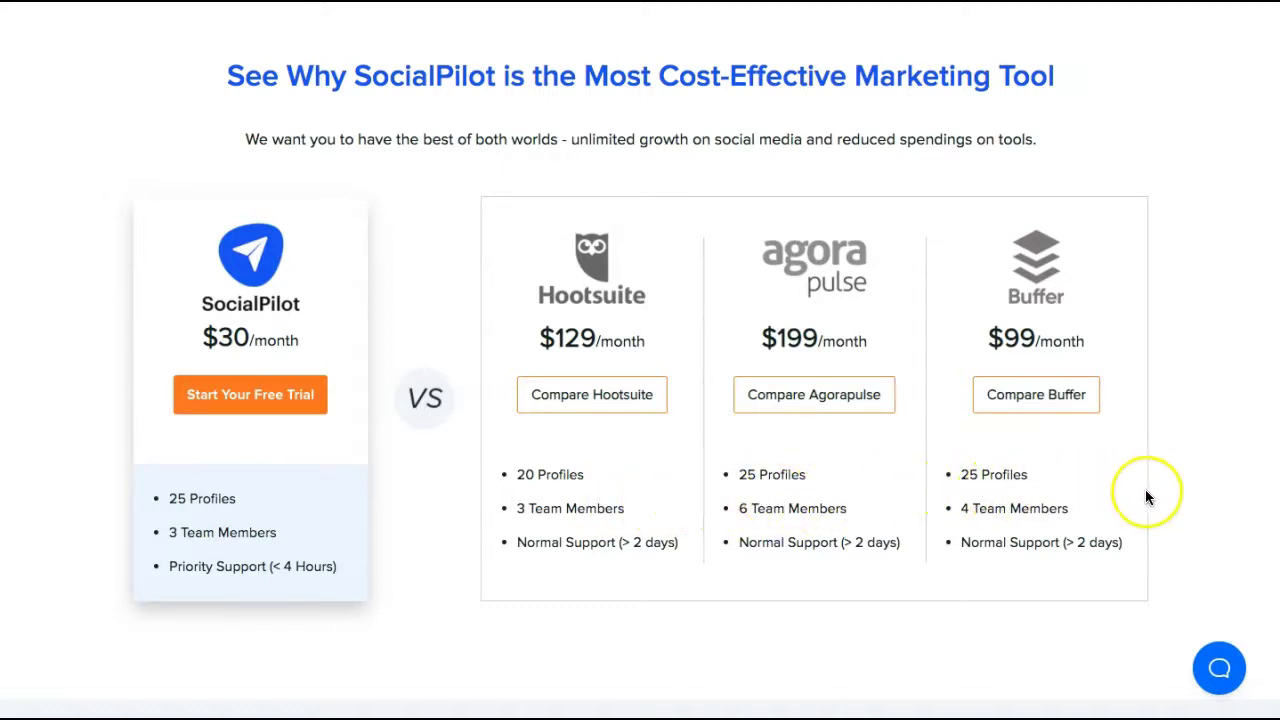
scroll(1145, 489, up, 5)
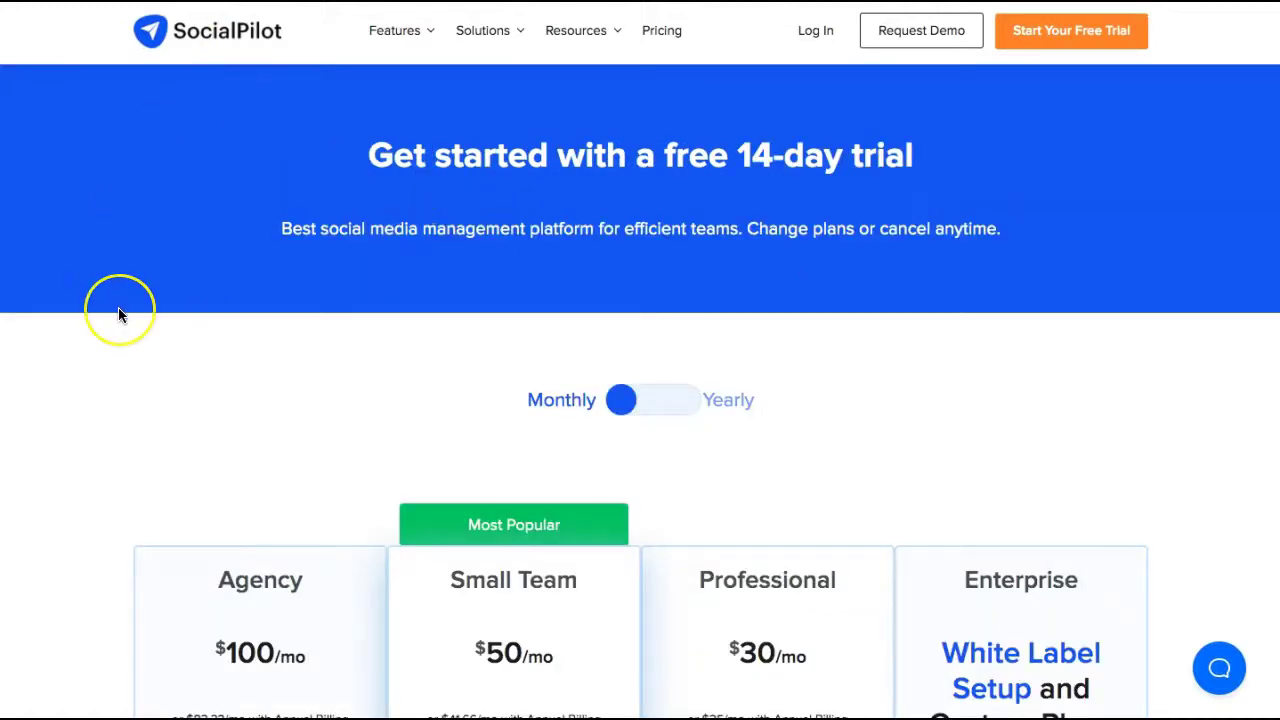
Step: Examine the prices and included features of the Agency, Small Team, Professional and Enterprise plans
scroll(118, 315, down, 1)
scroll(118, 315, down, 4)
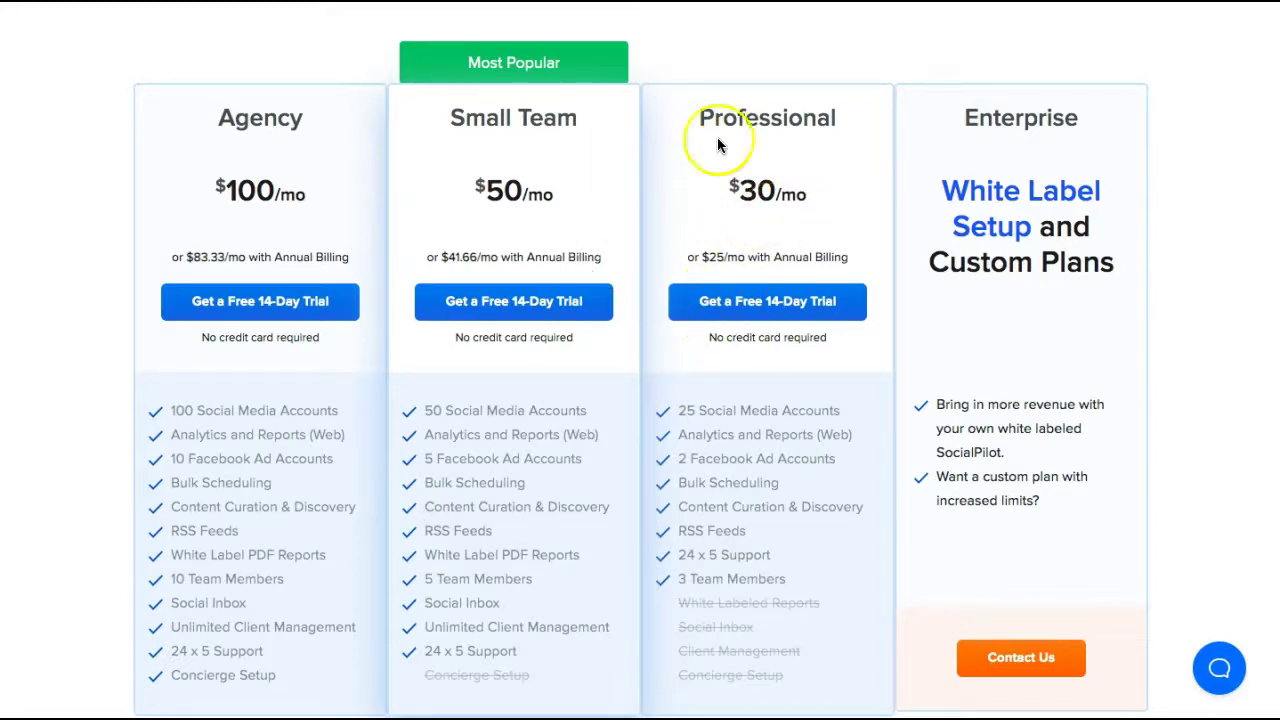
scroll(748, 455, down, 1)
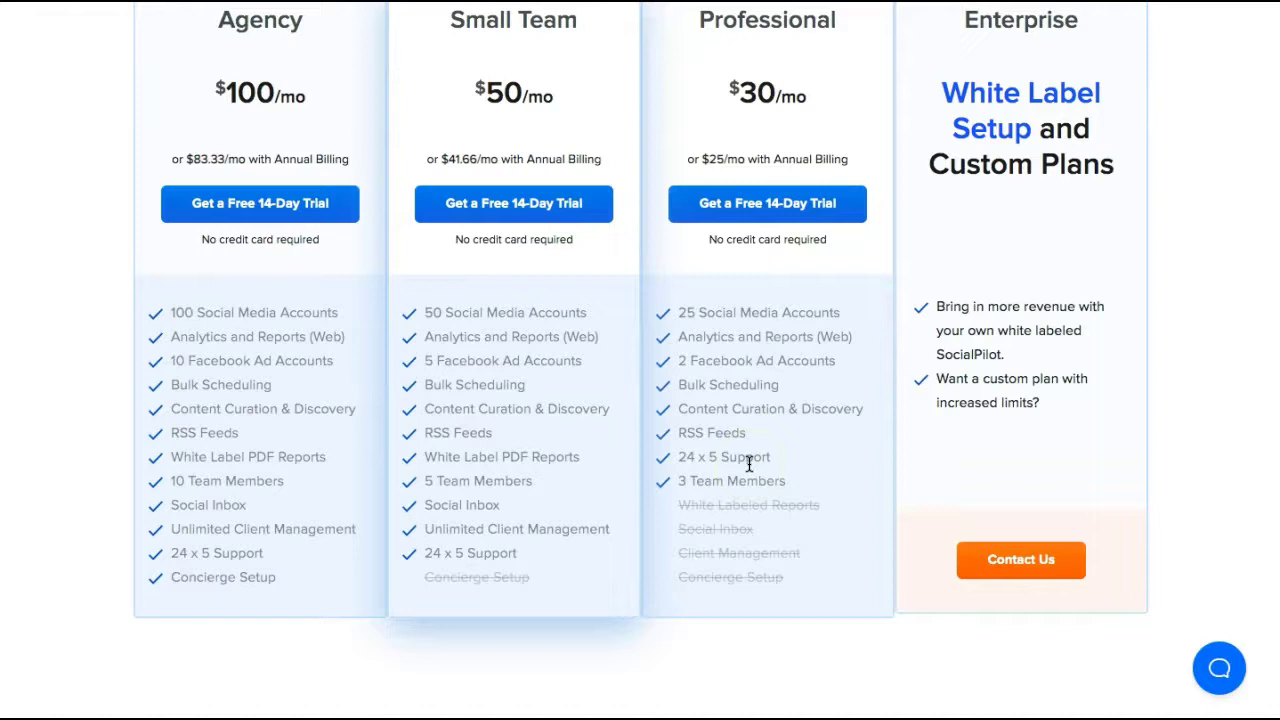
scroll(748, 463, up, 5)
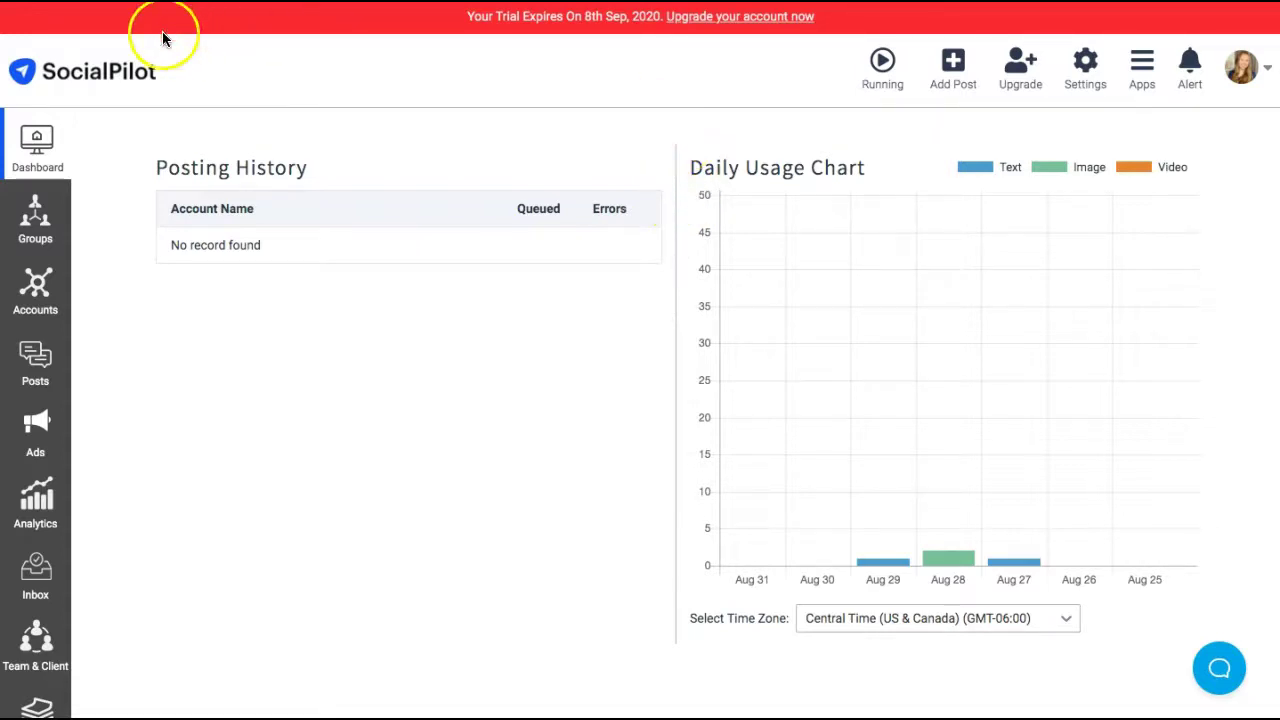
Step: Open the page for connecting accounts and look through the social networks it offers
click(28, 283)
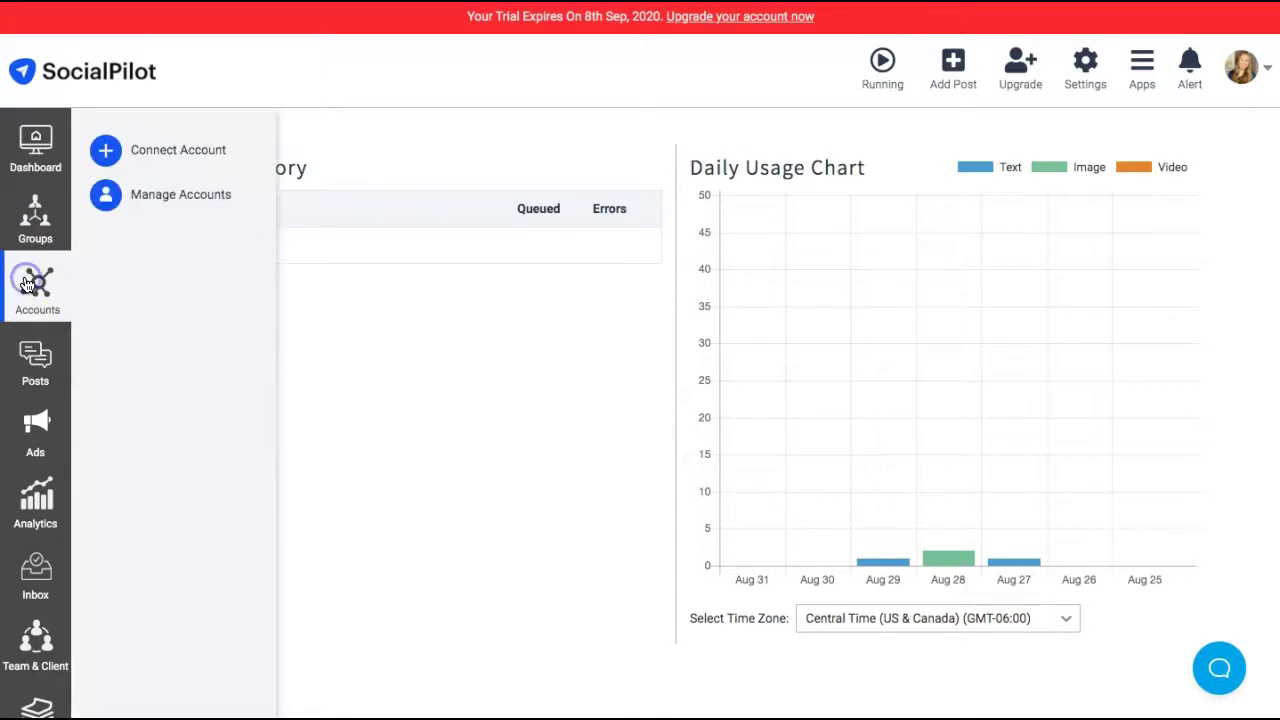
click(216, 151)
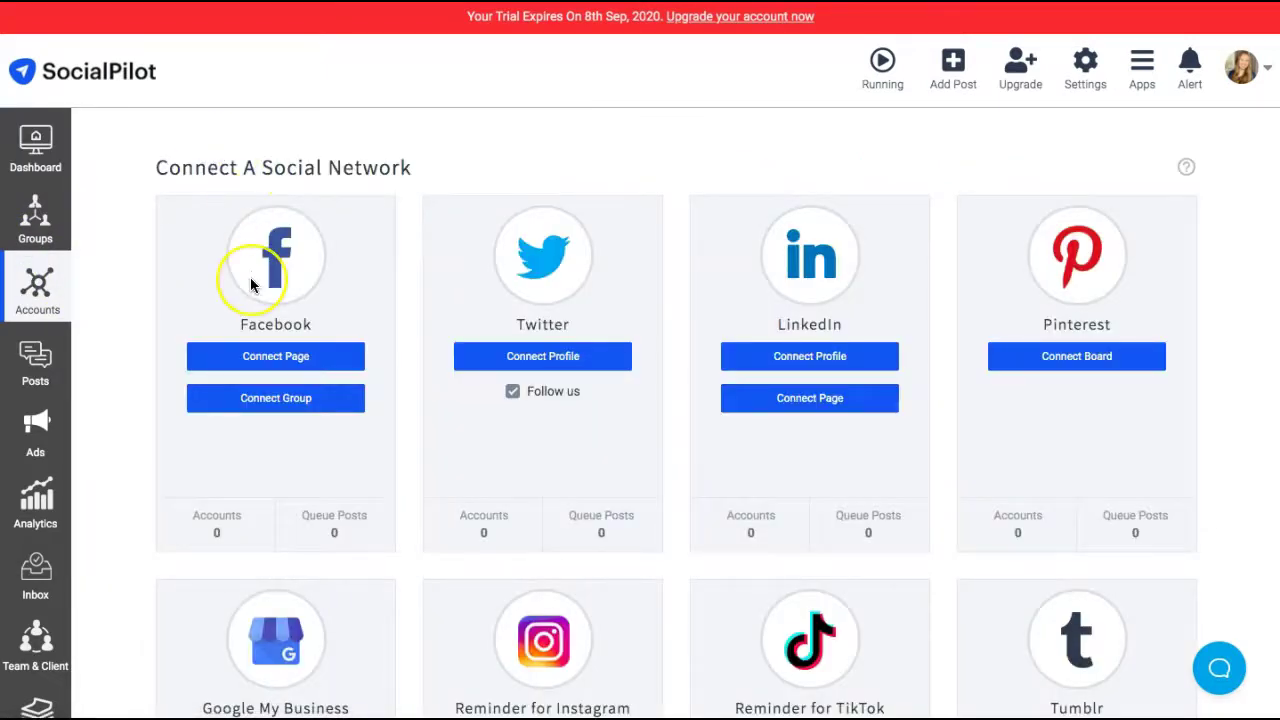
scroll(251, 285, down, 3)
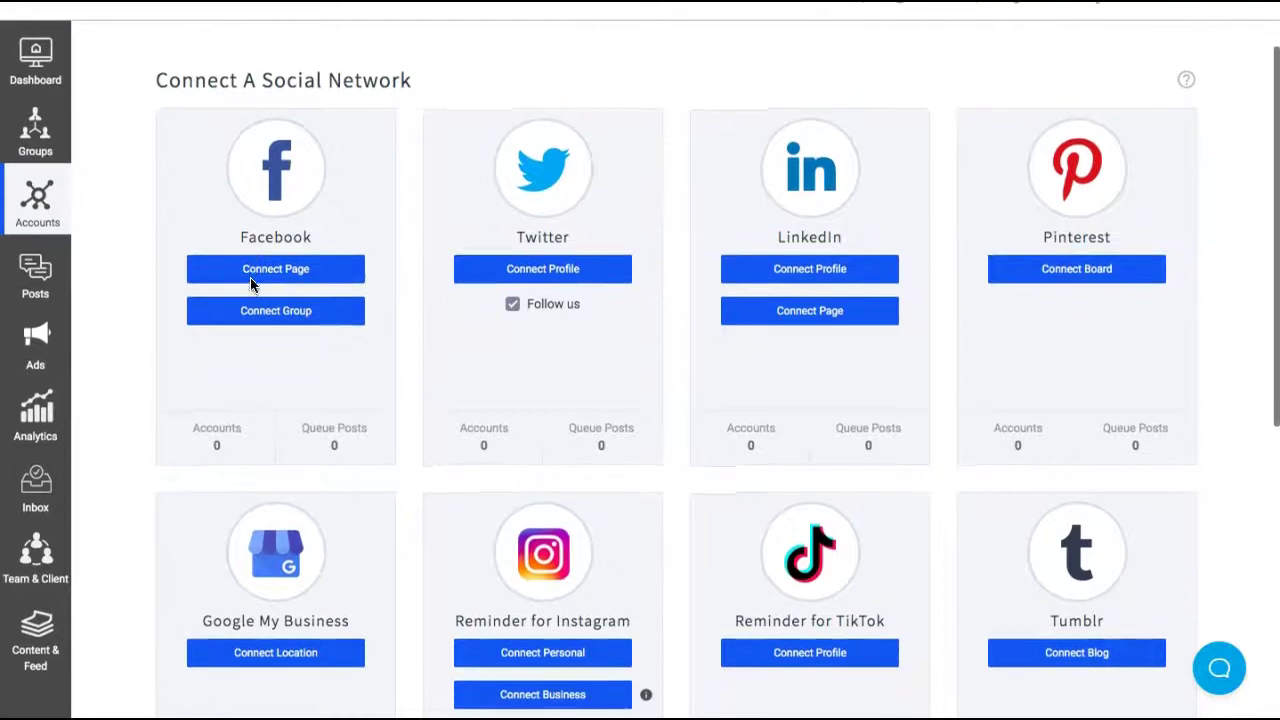
scroll(251, 285, down, 5)
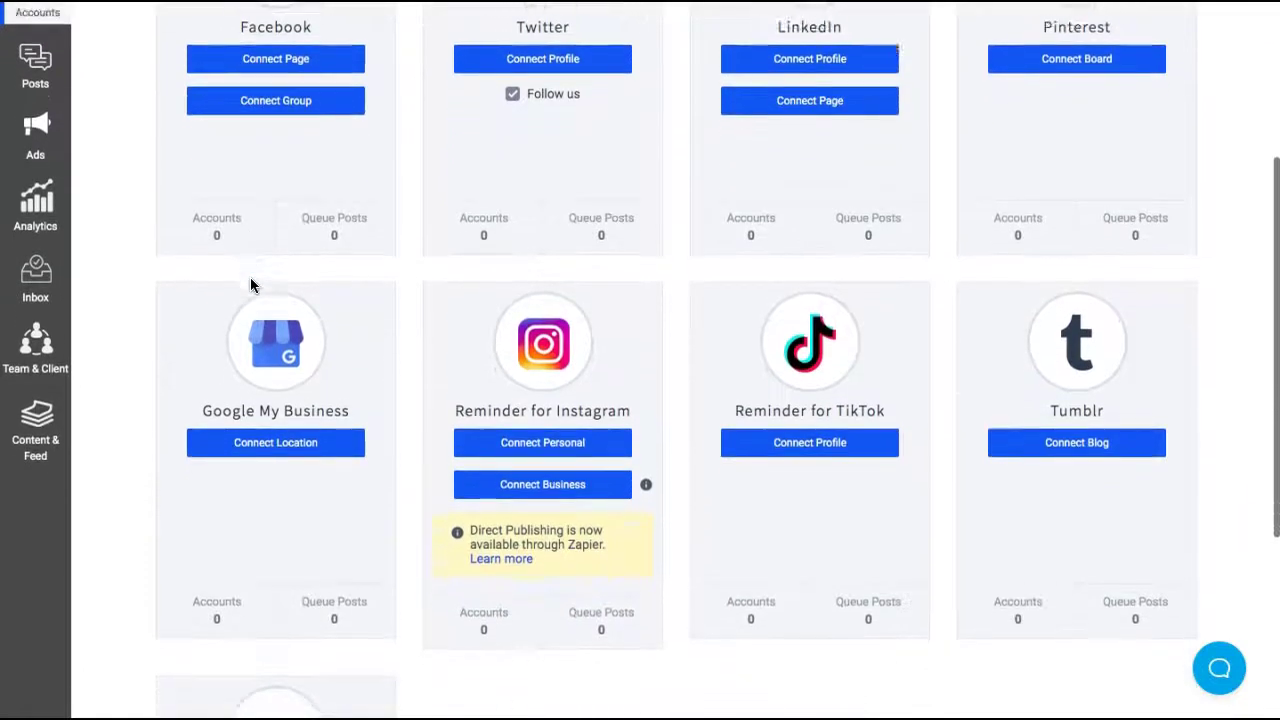
scroll(251, 285, down, 3)
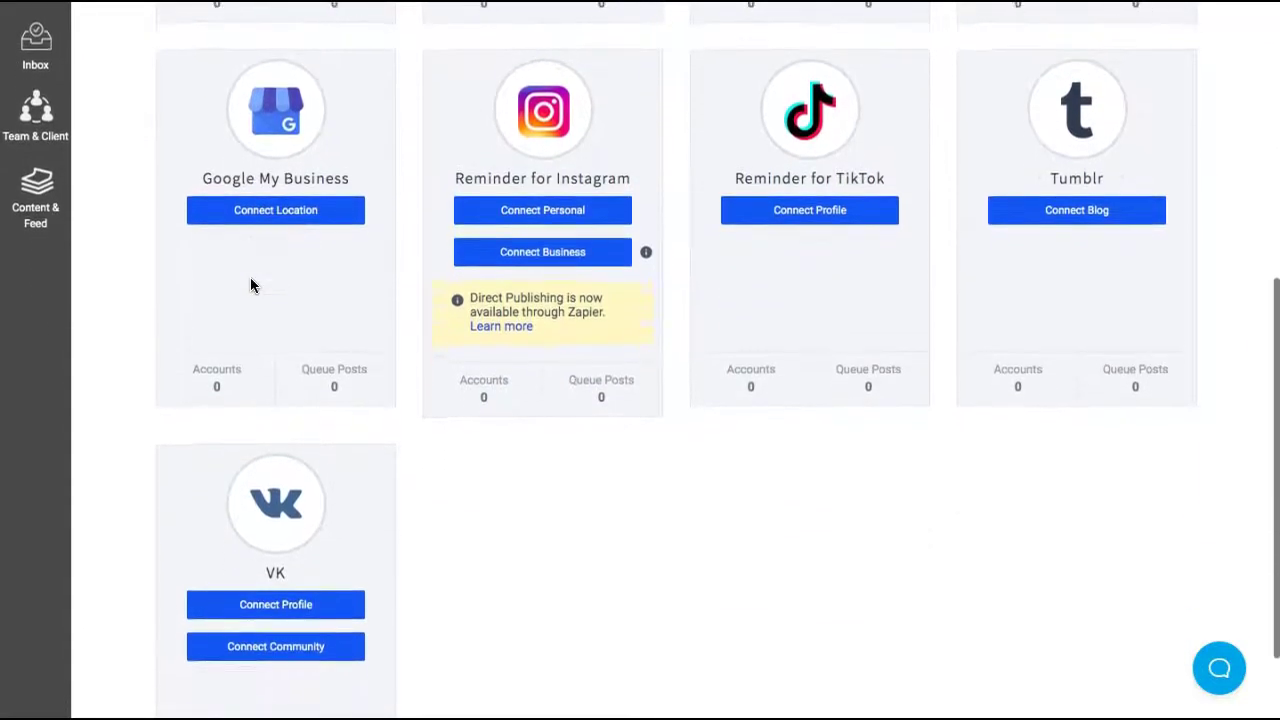
scroll(251, 285, up, 7)
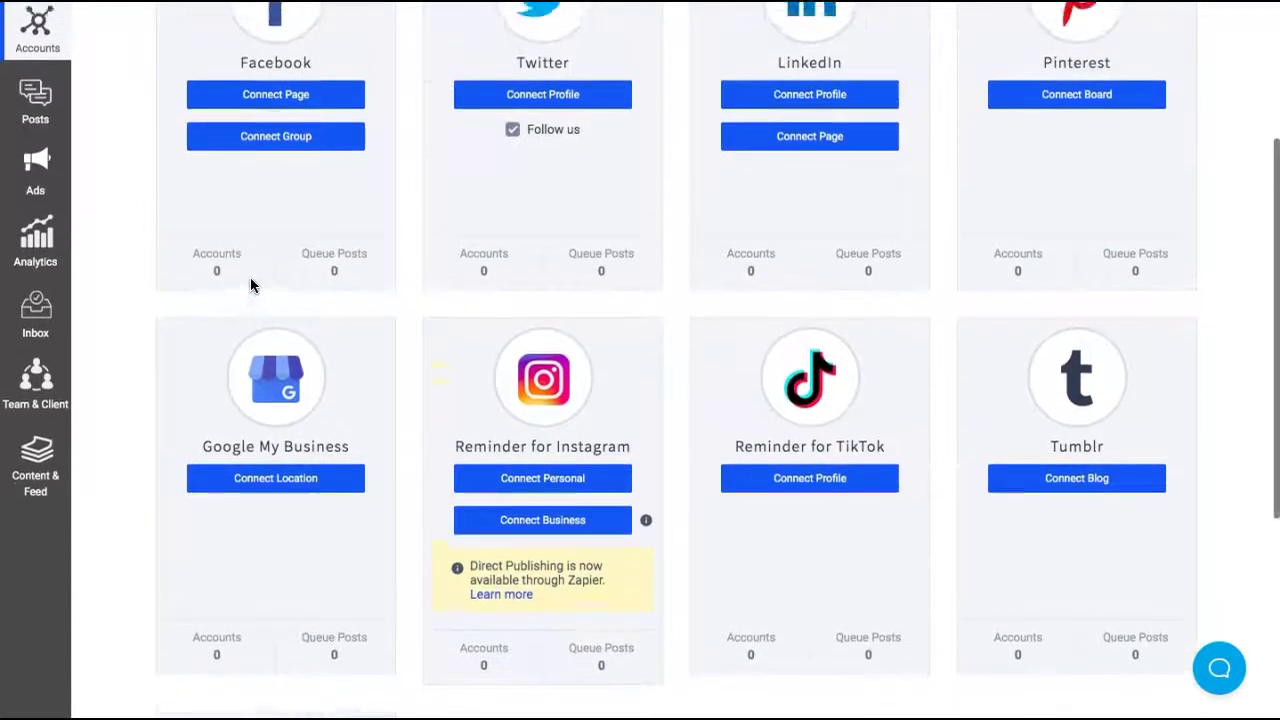
scroll(251, 285, up, 4)
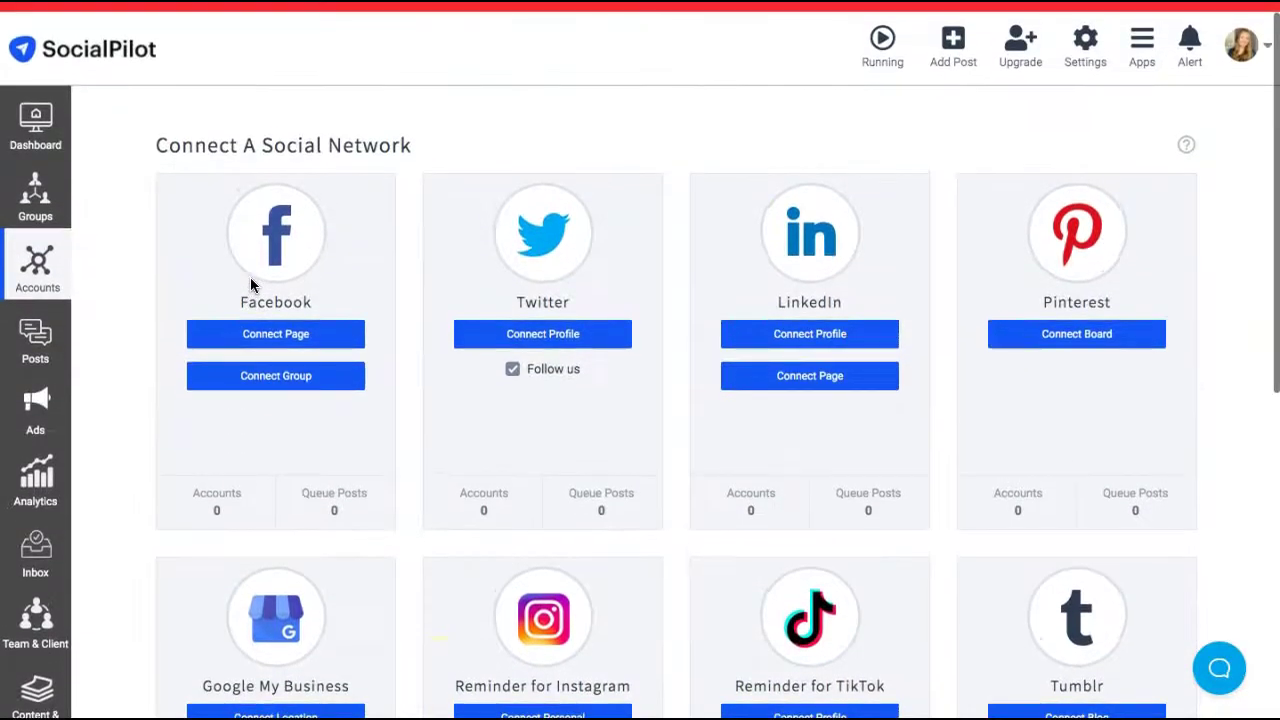
Step: Connect the Facebook page Amplify Social Marketing and proceed to its posting schedule setup
click(260, 334)
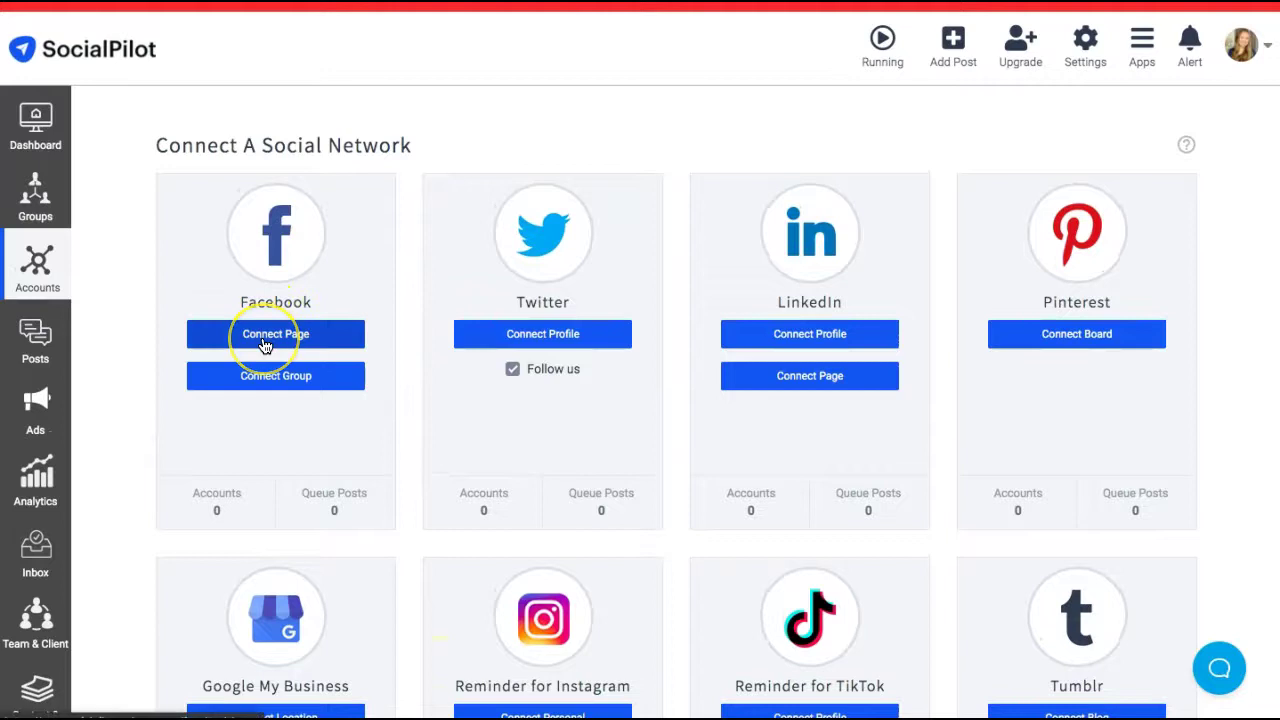
click(242, 382)
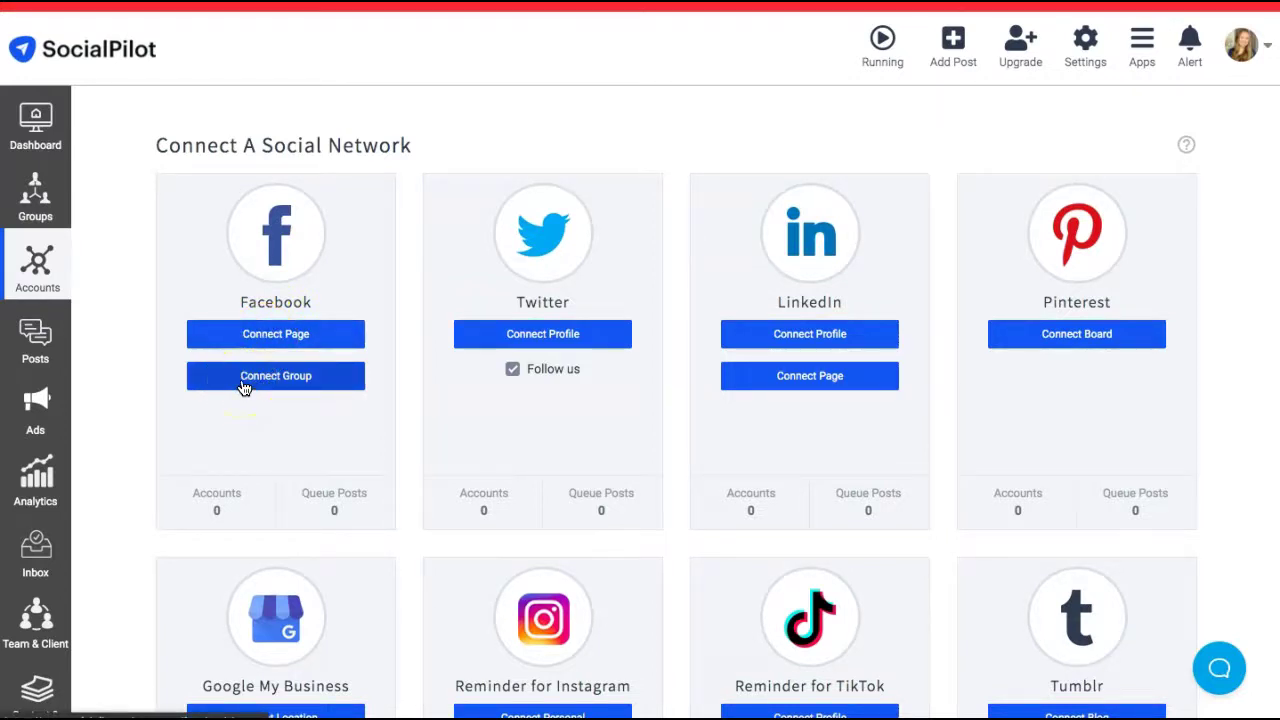
click(250, 374)
click(277, 336)
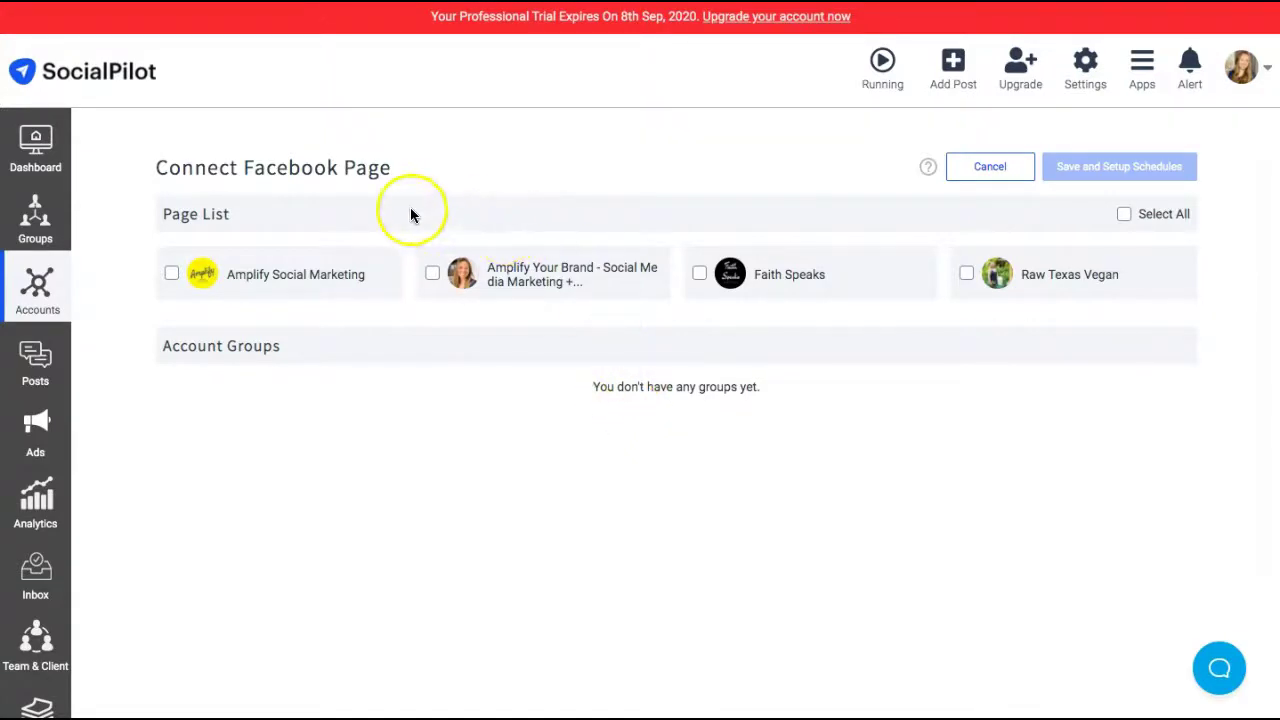
click(171, 273)
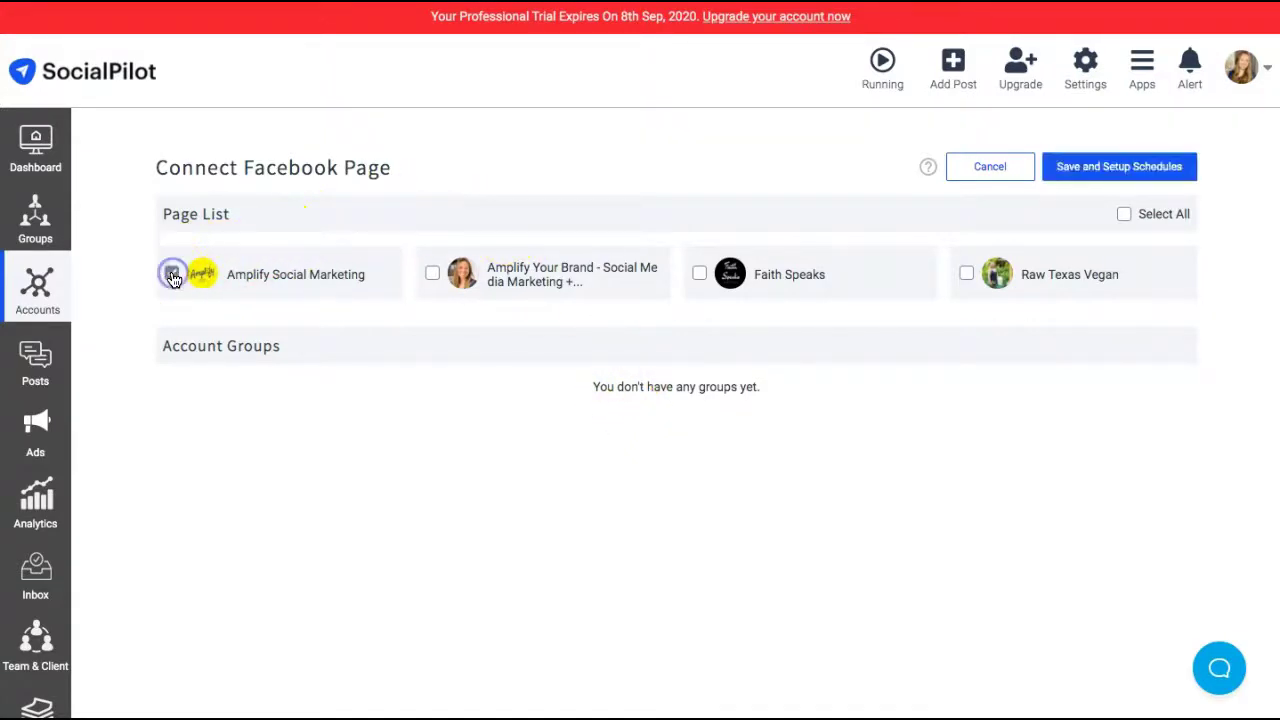
click(1128, 166)
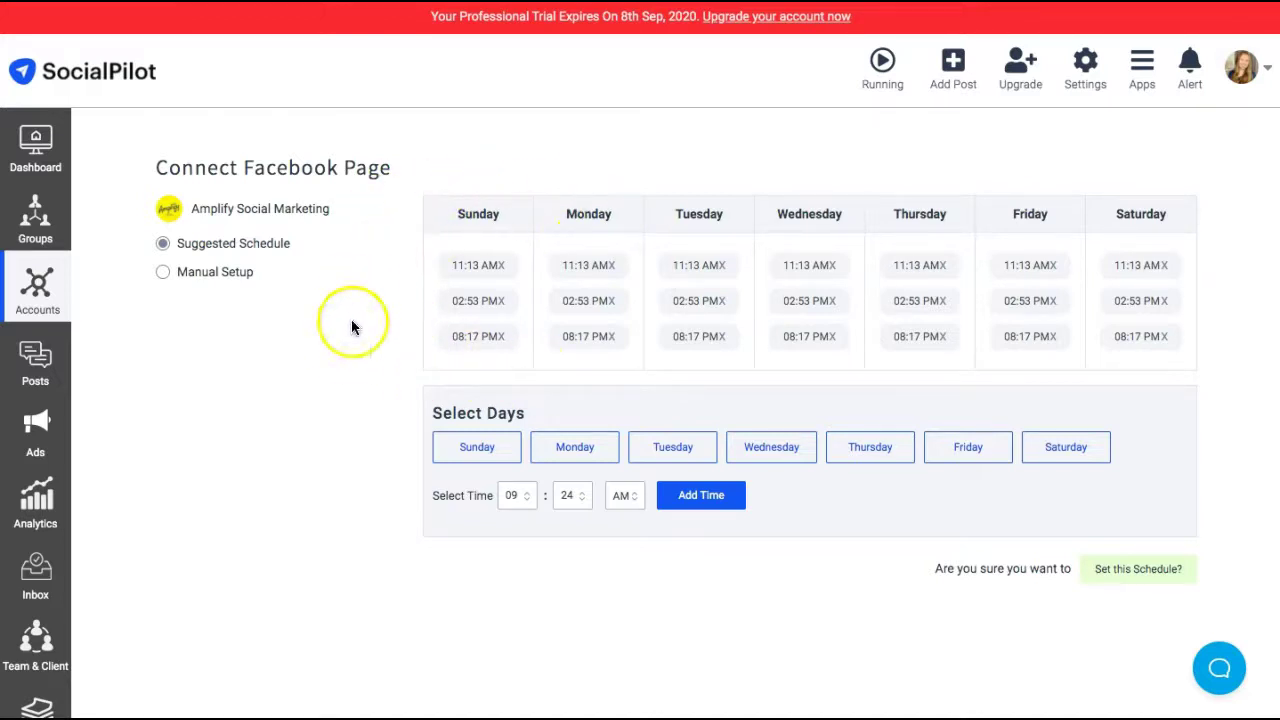
Step: Switch the page's schedule to manual setup and add a 09:24 PM posting time on Sunday, Tuesday and Thursday
click(163, 273)
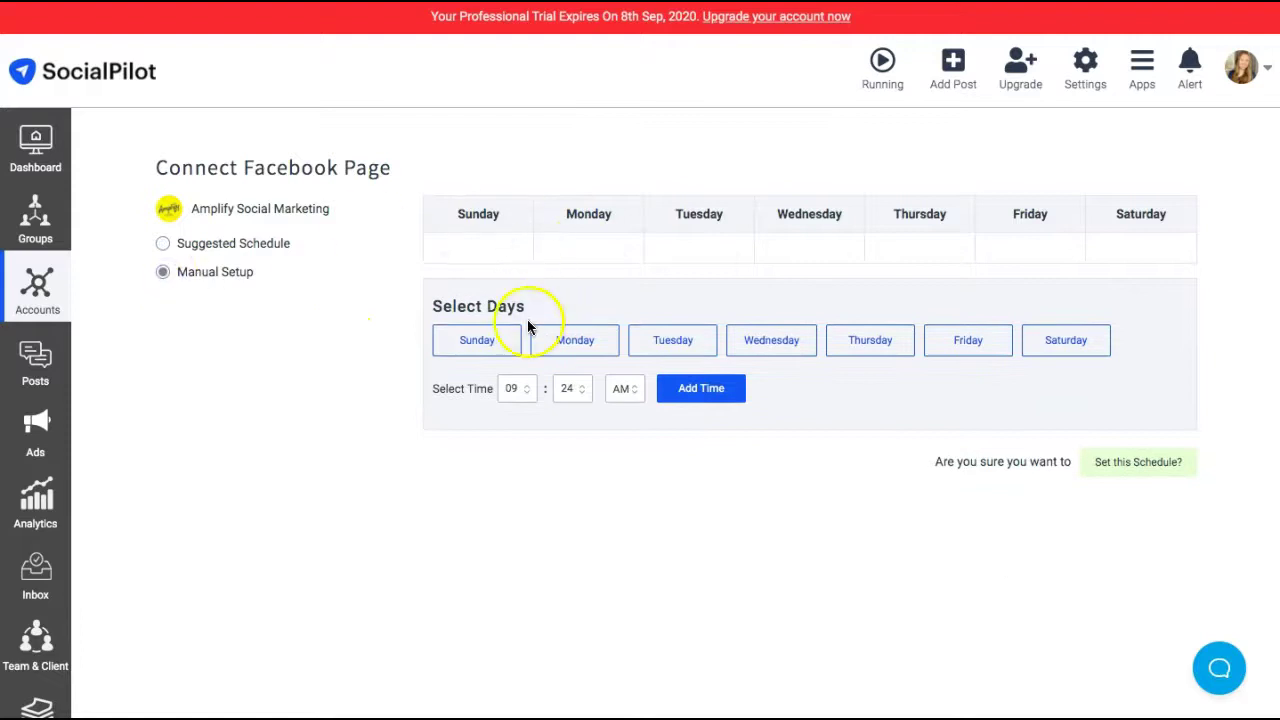
click(495, 346)
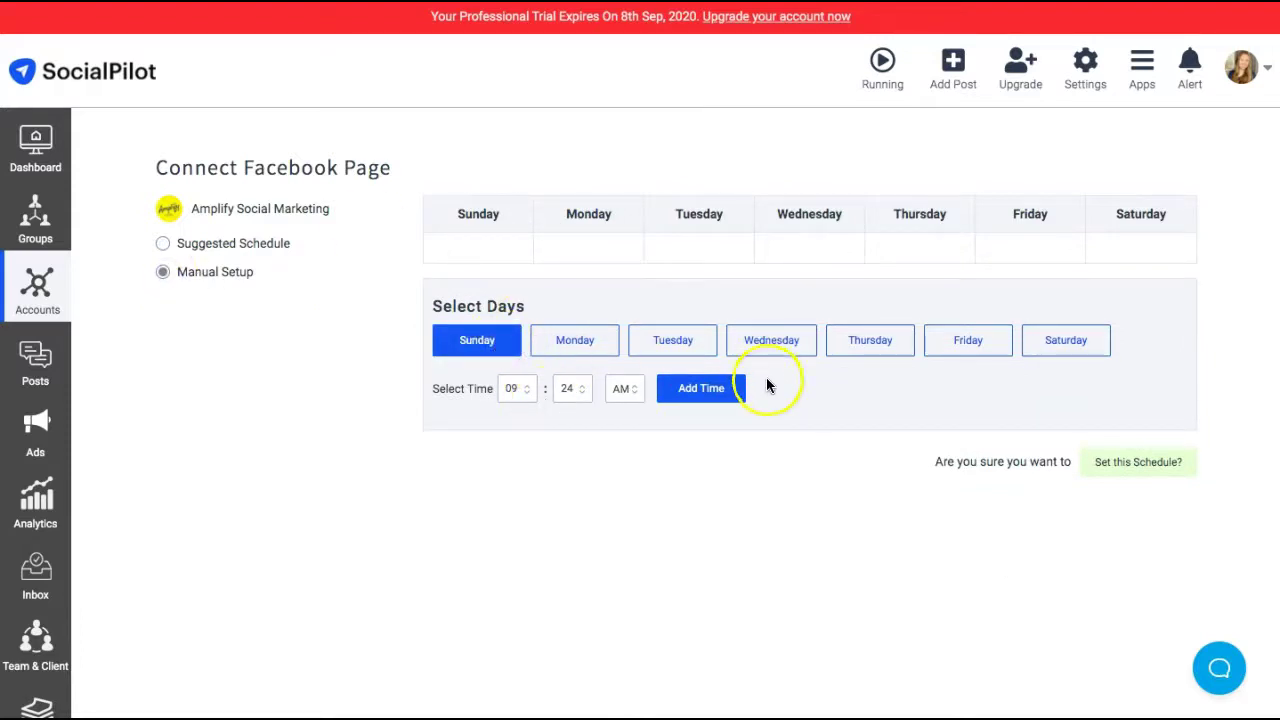
click(725, 390)
click(698, 381)
click(695, 424)
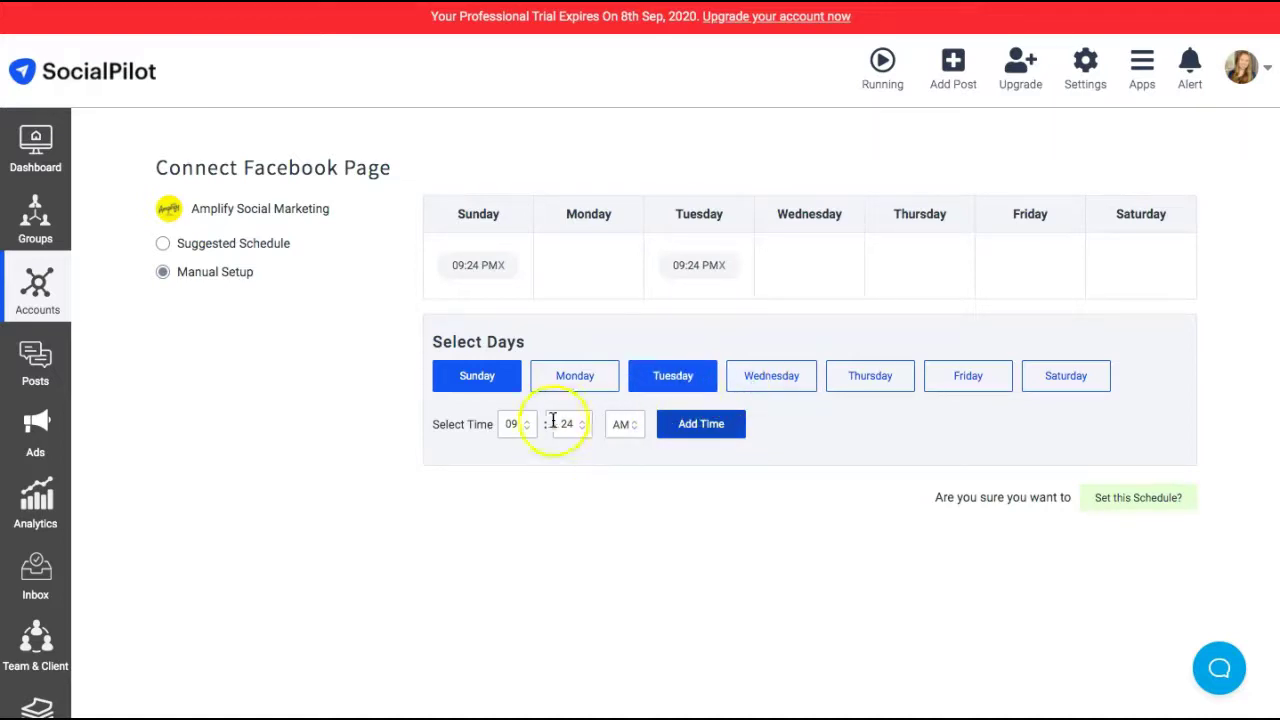
click(626, 424)
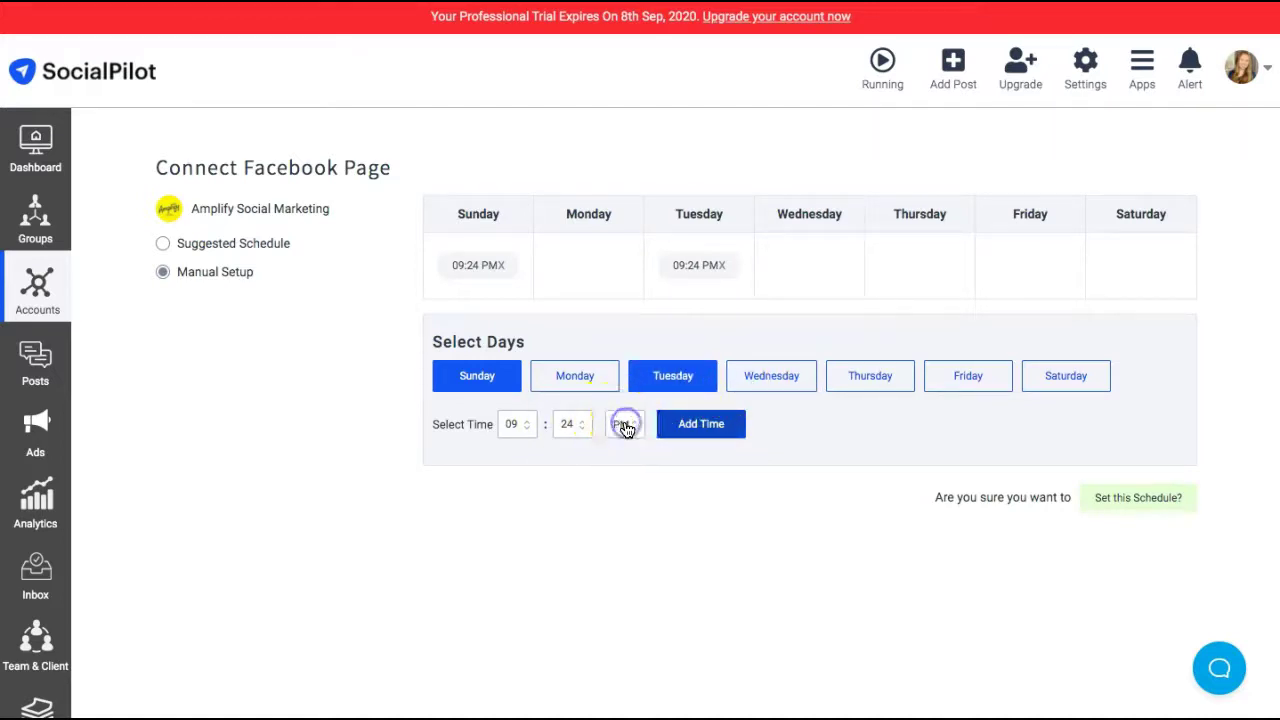
click(860, 376)
click(712, 425)
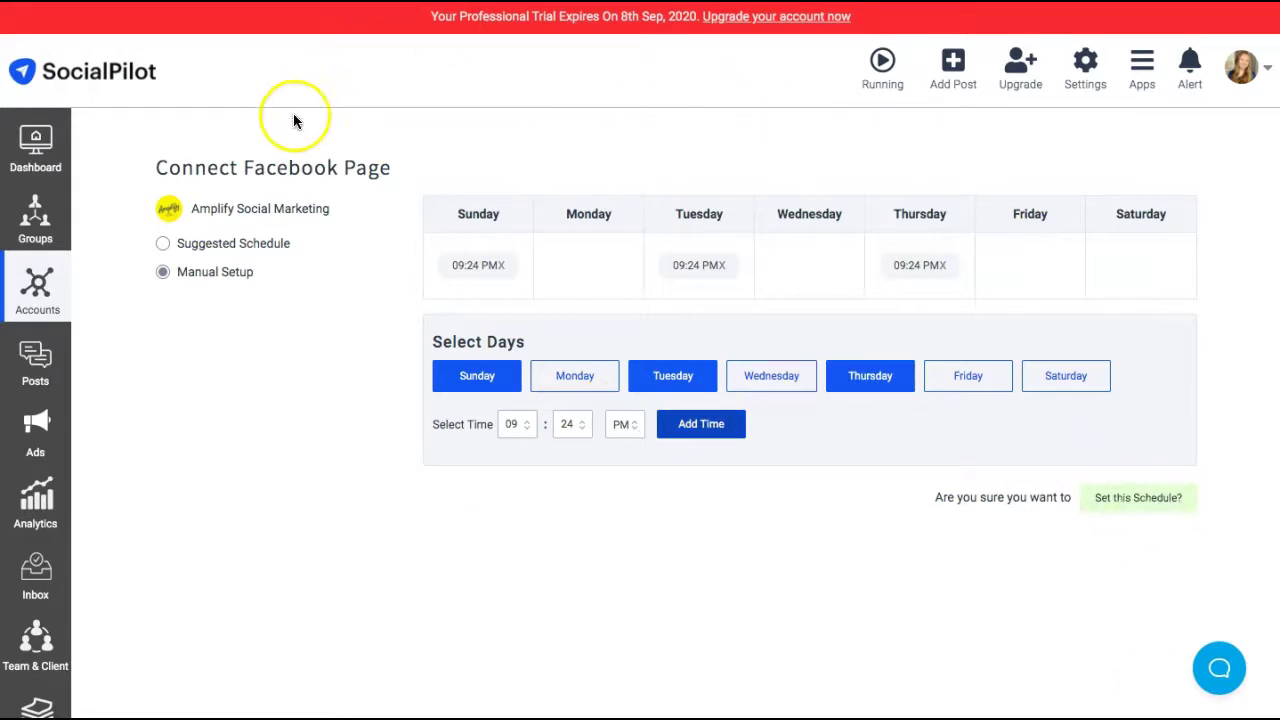
Step: Open the content calendar in the month view
mouse_move(37, 362)
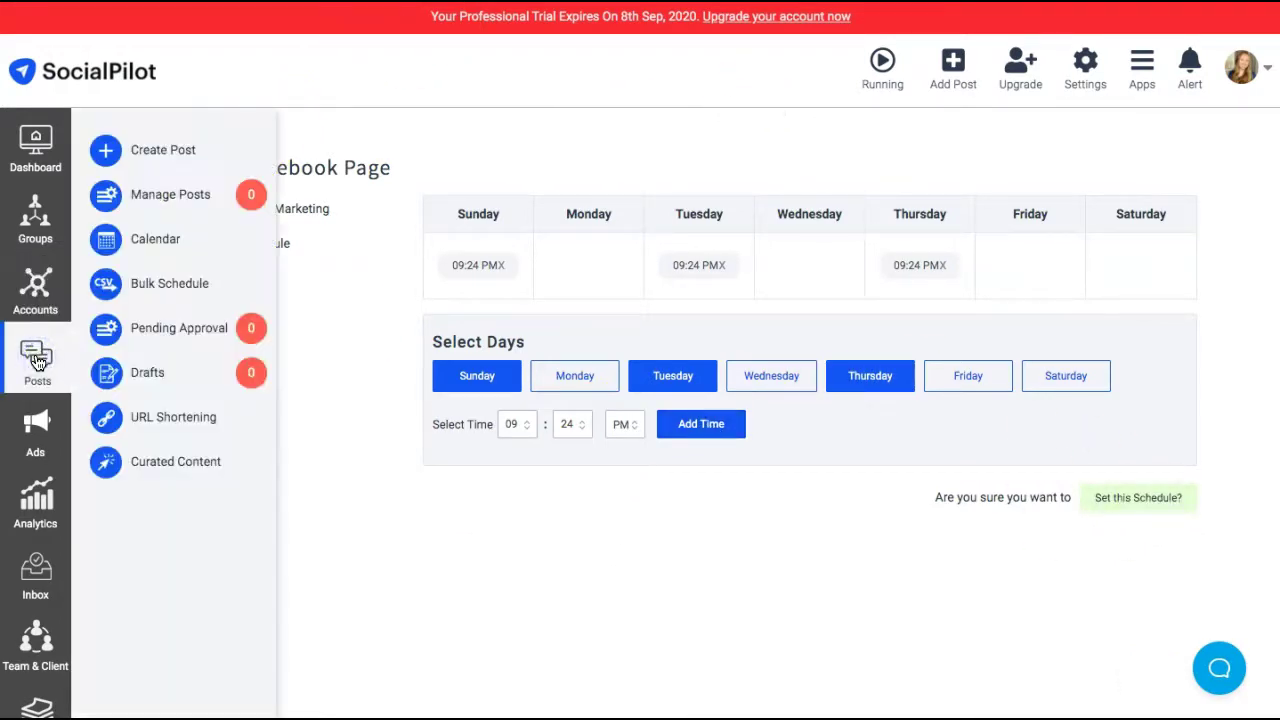
click(158, 152)
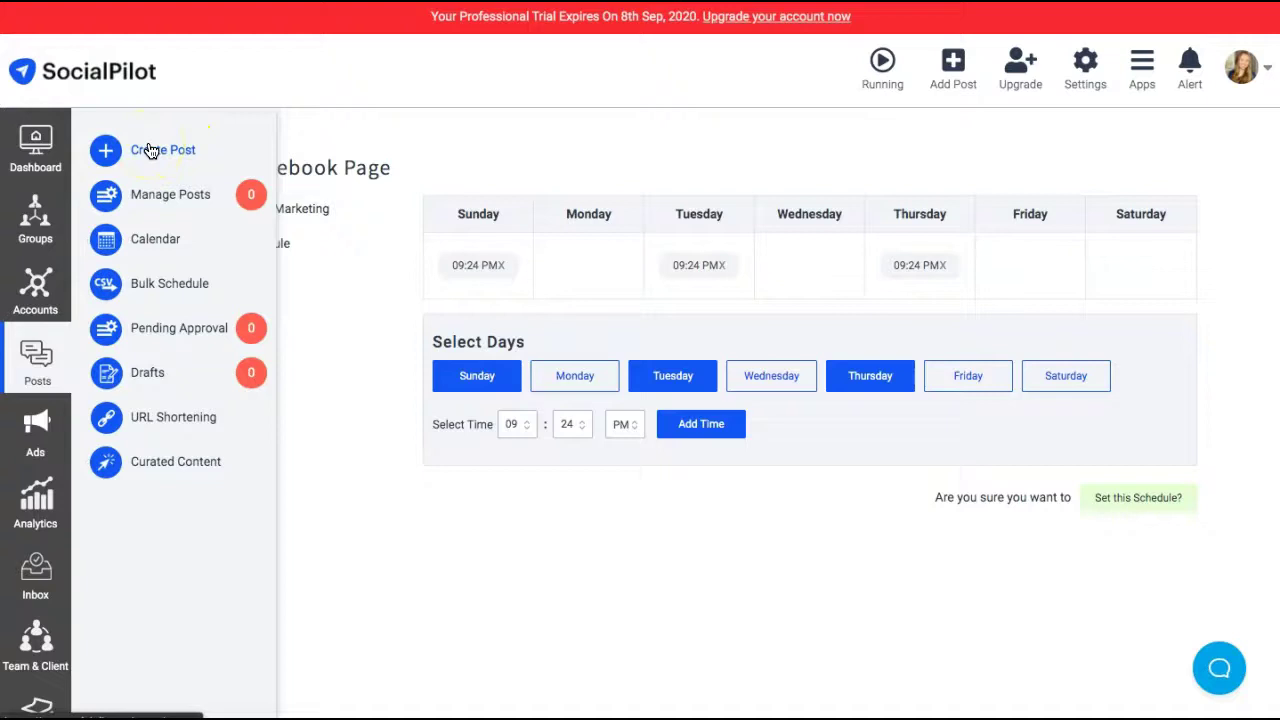
click(121, 242)
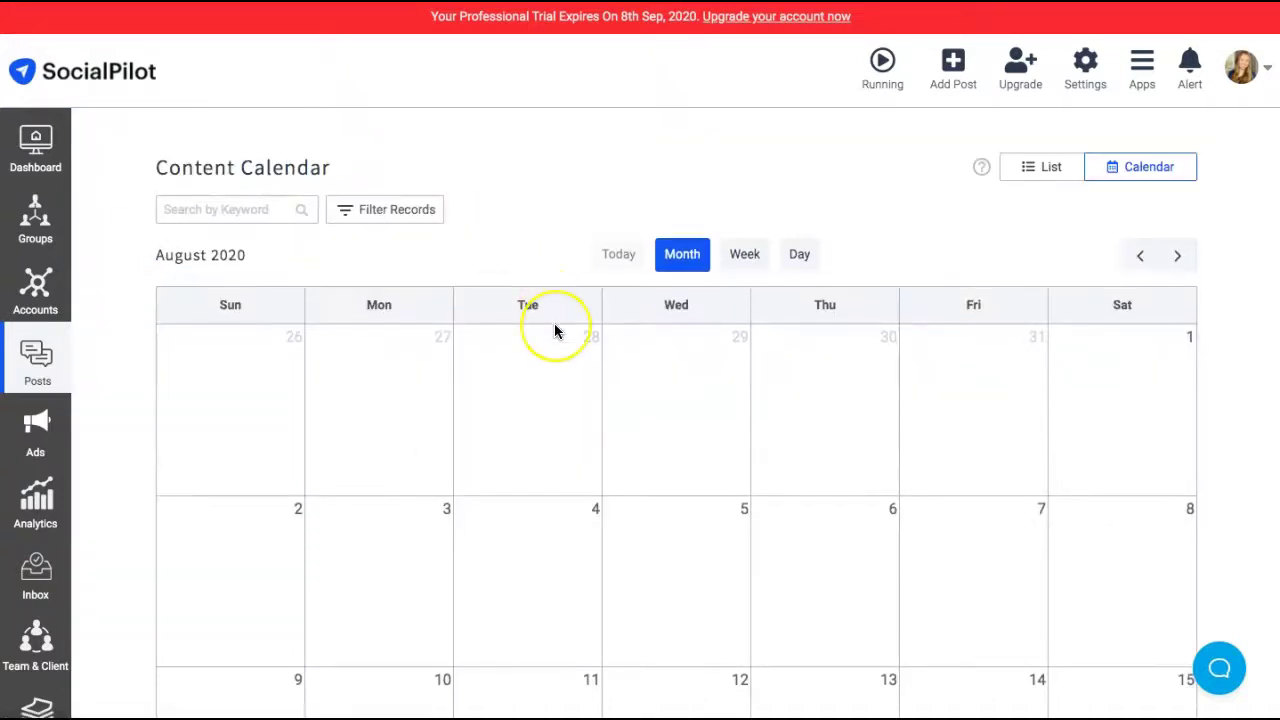
Step: Connect the listed Instagram business profile for post reminders and dismiss the instructions on scheduling them
scroll(556, 331, down, 6)
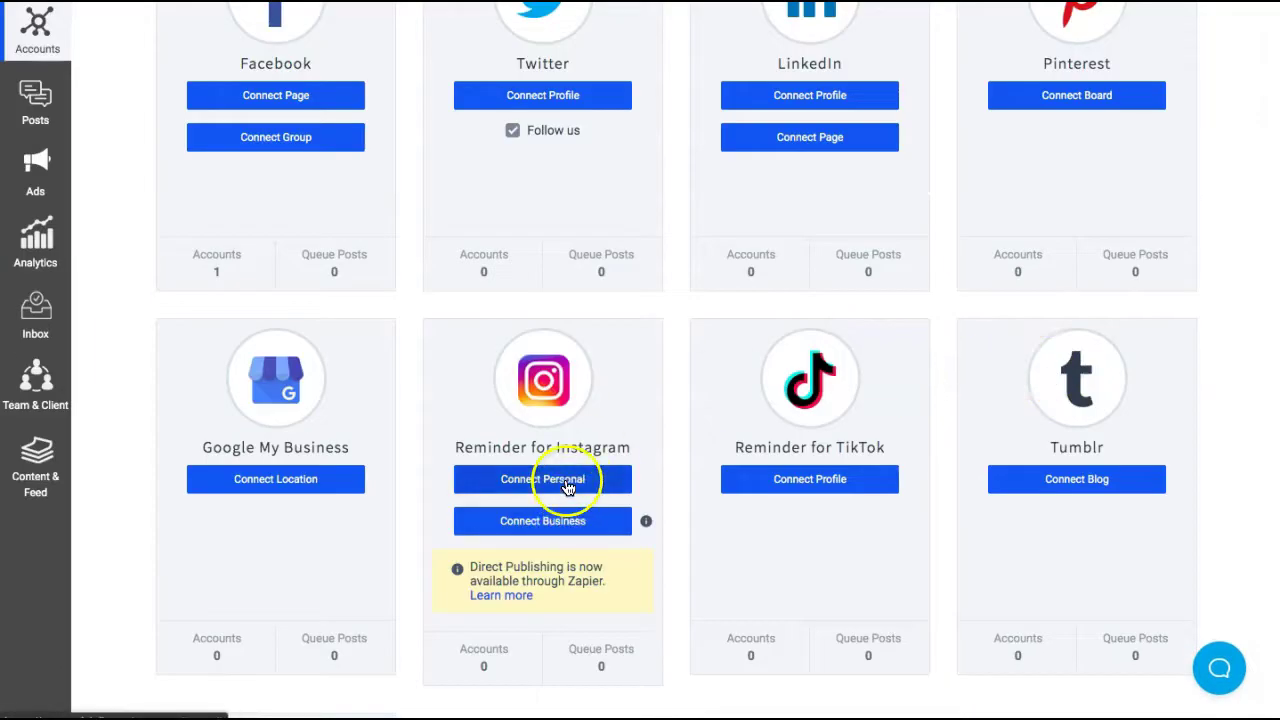
click(565, 522)
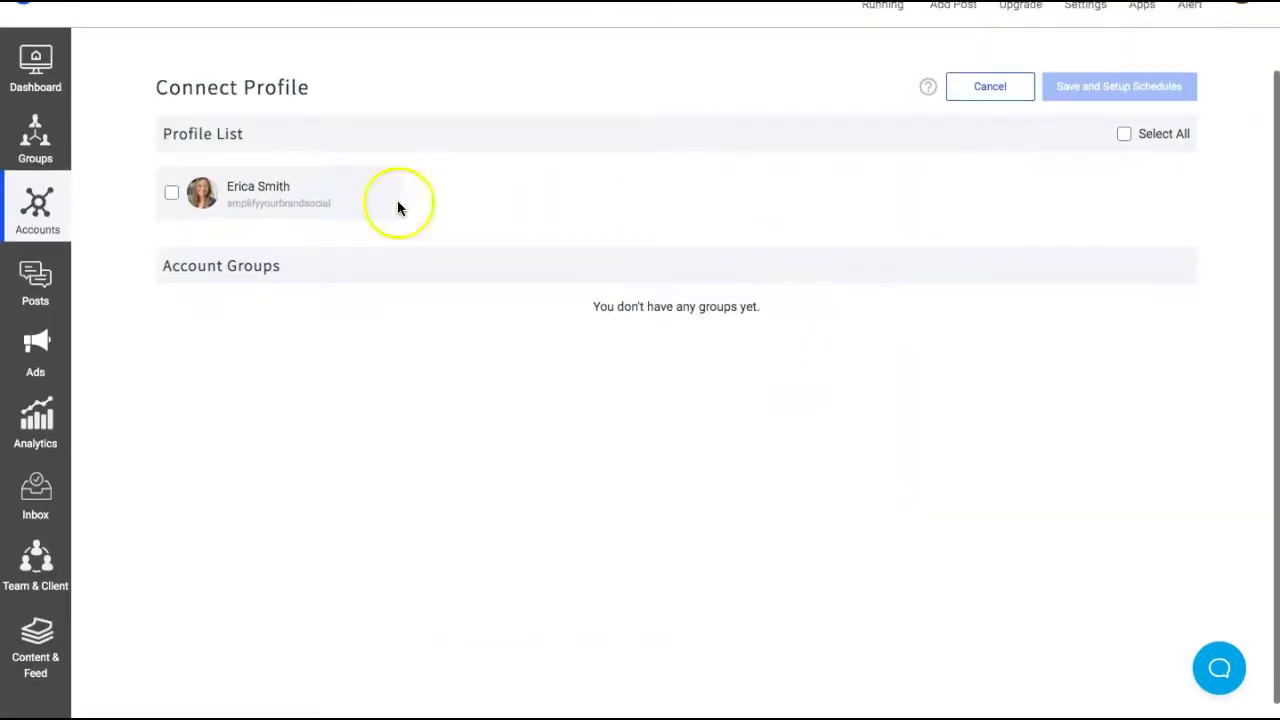
click(178, 191)
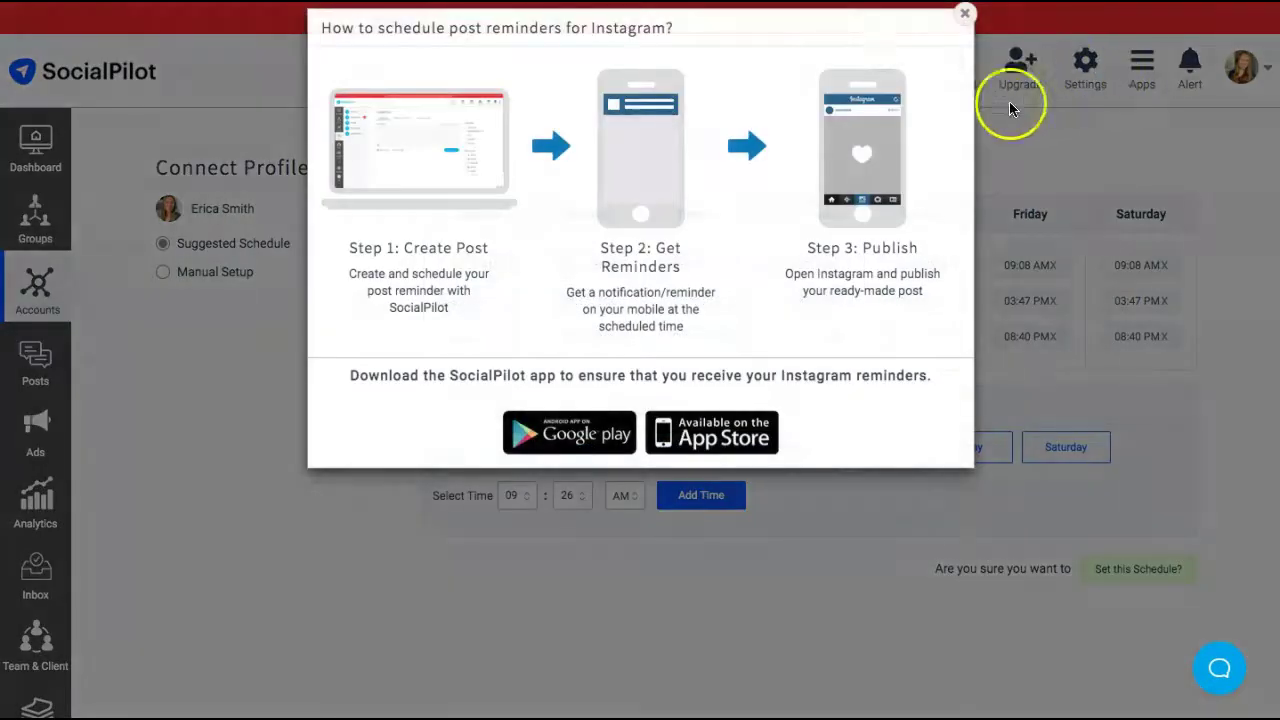
click(965, 16)
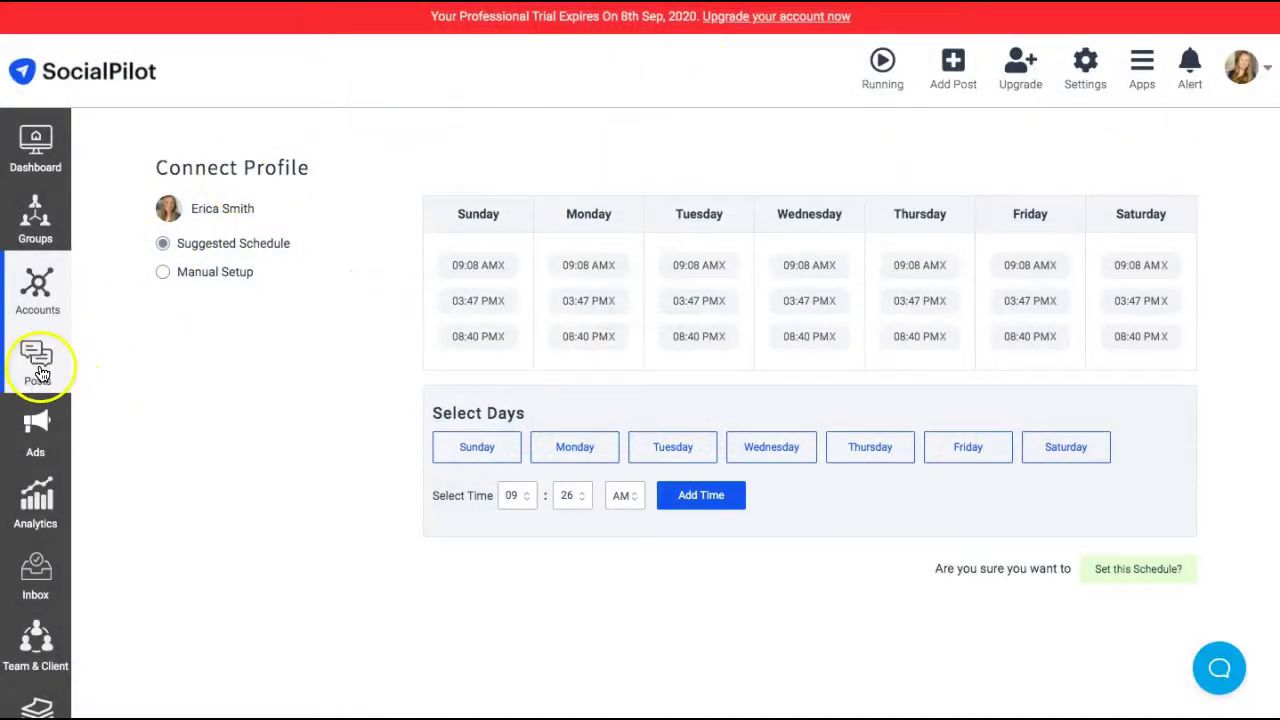
Step: Start a new post and enter the text "Good morning!"
mouse_move(42, 373)
click(106, 151)
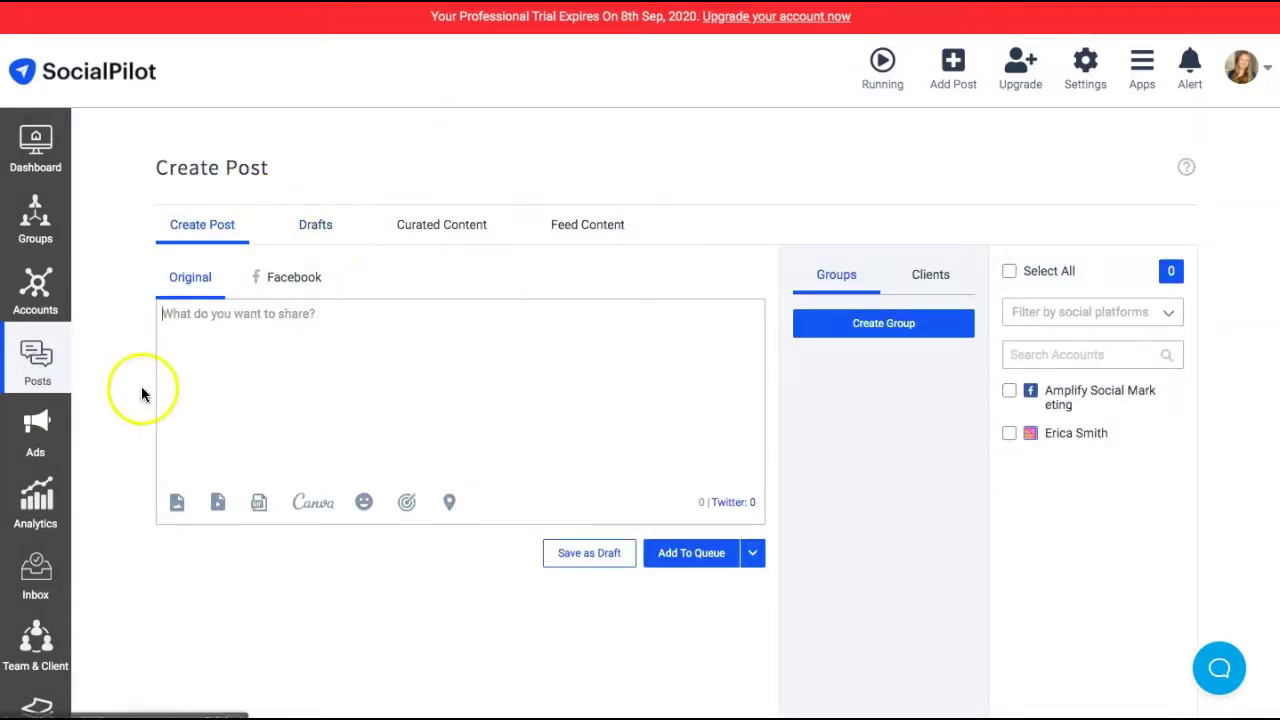
click(180, 443)
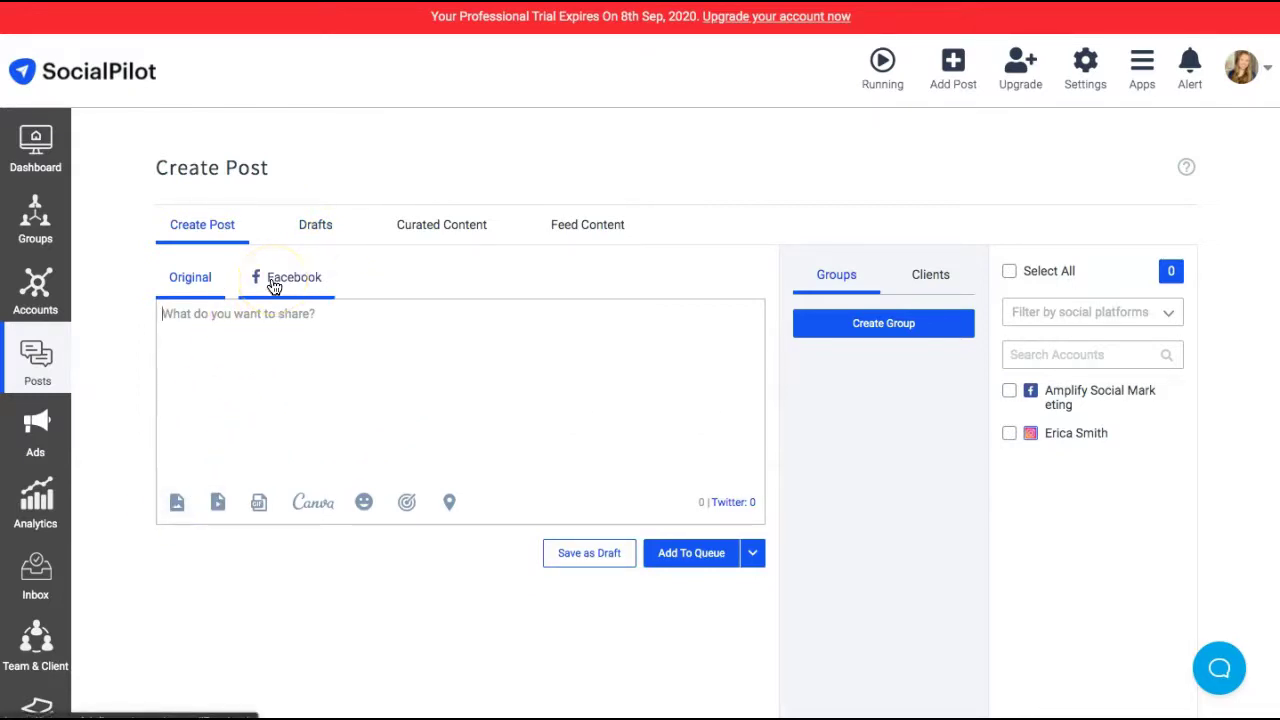
click(264, 394)
text(Good mornign)
key(BackSpace)
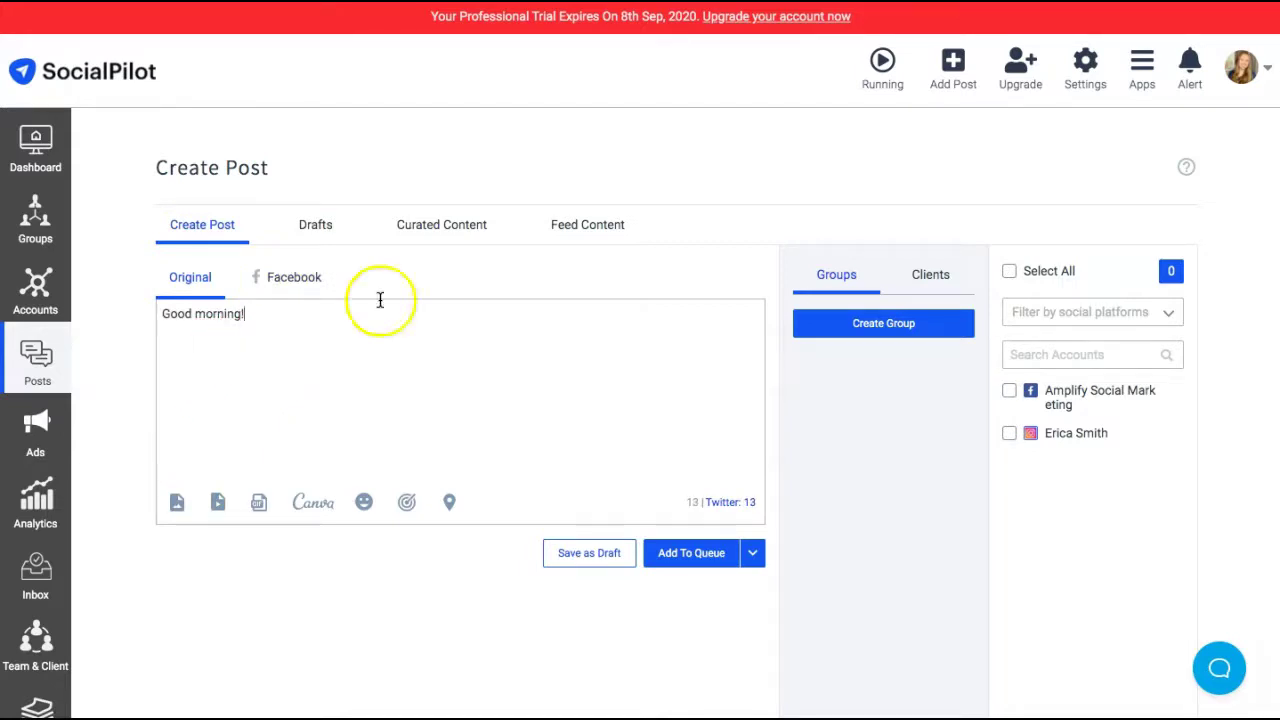
Step: Search the emojis for "sun" and add the sunglasses face and the sun to the post text
click(366, 503)
click(382, 607)
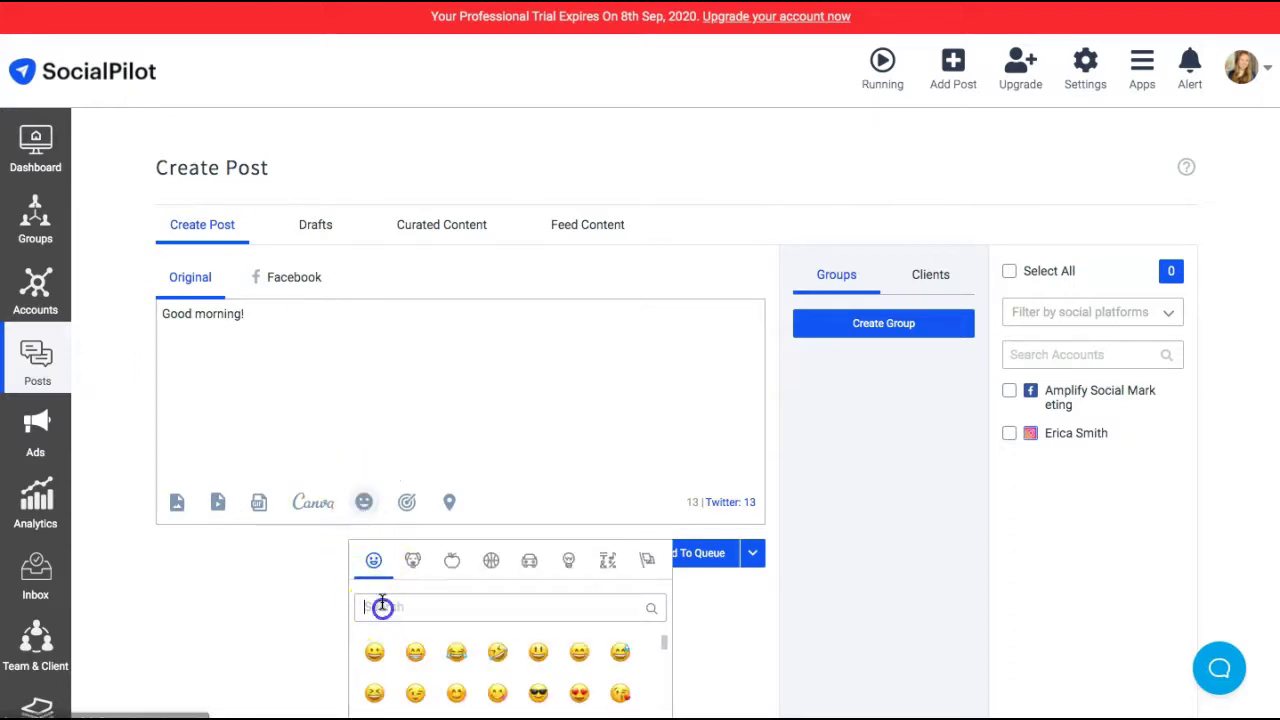
text(sun)
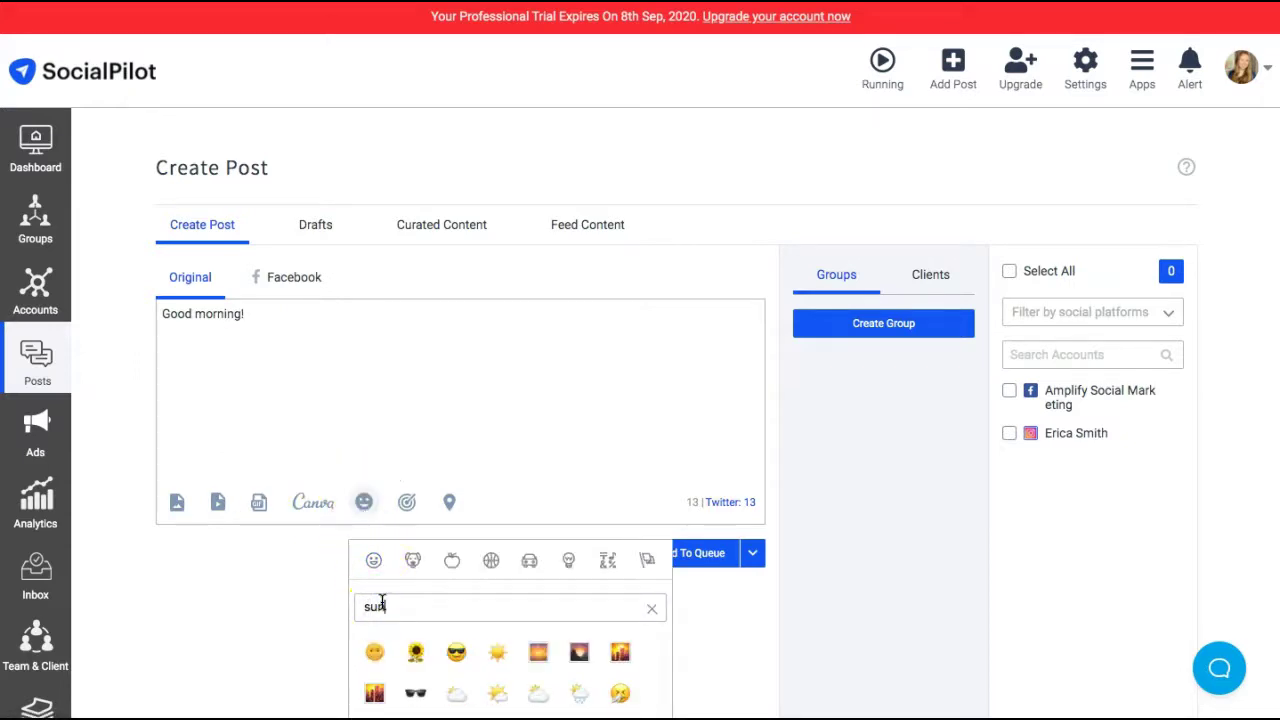
click(457, 655)
click(497, 652)
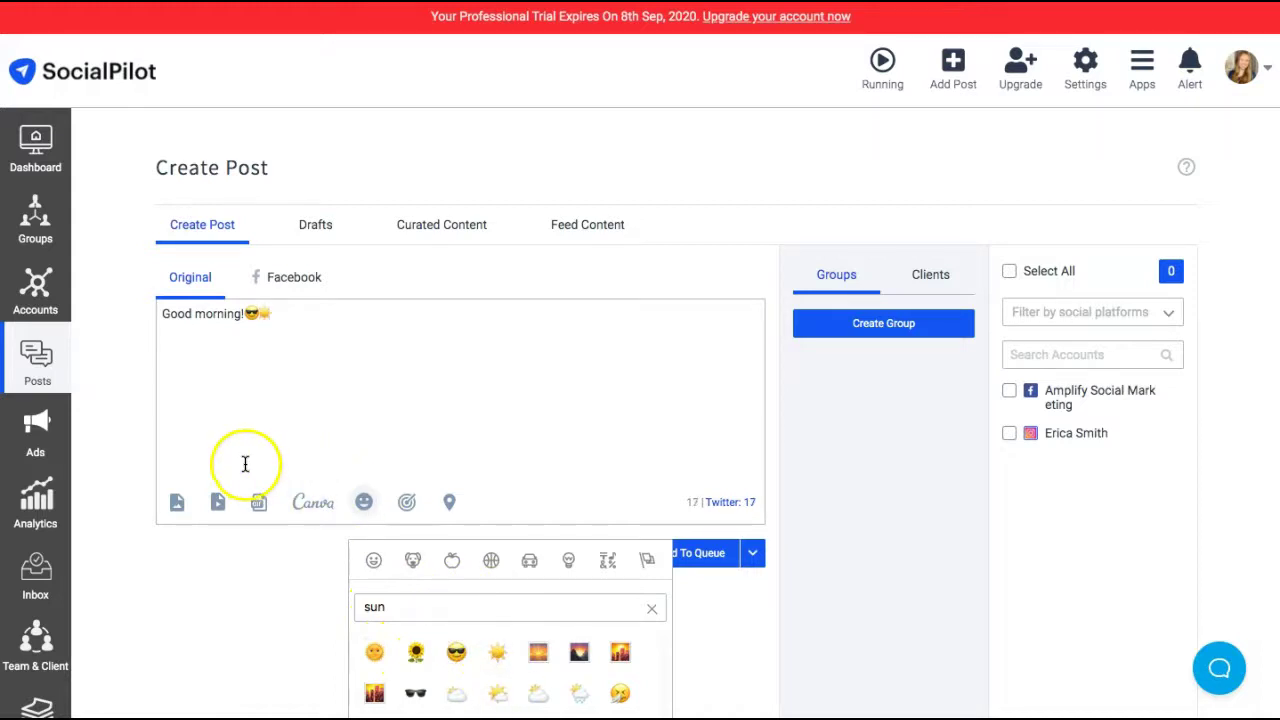
Step: View the image upload options for the post, and open and cancel the video file selection
click(172, 504)
scroll(167, 516, down, 1)
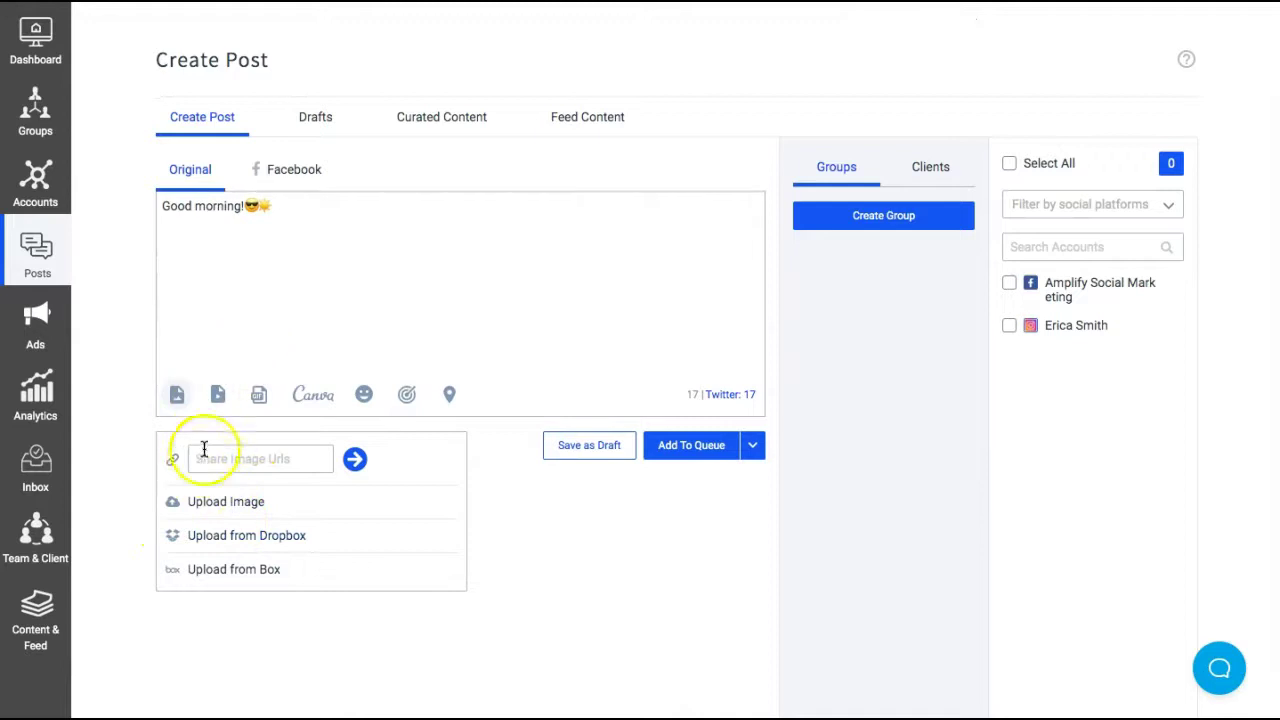
click(216, 393)
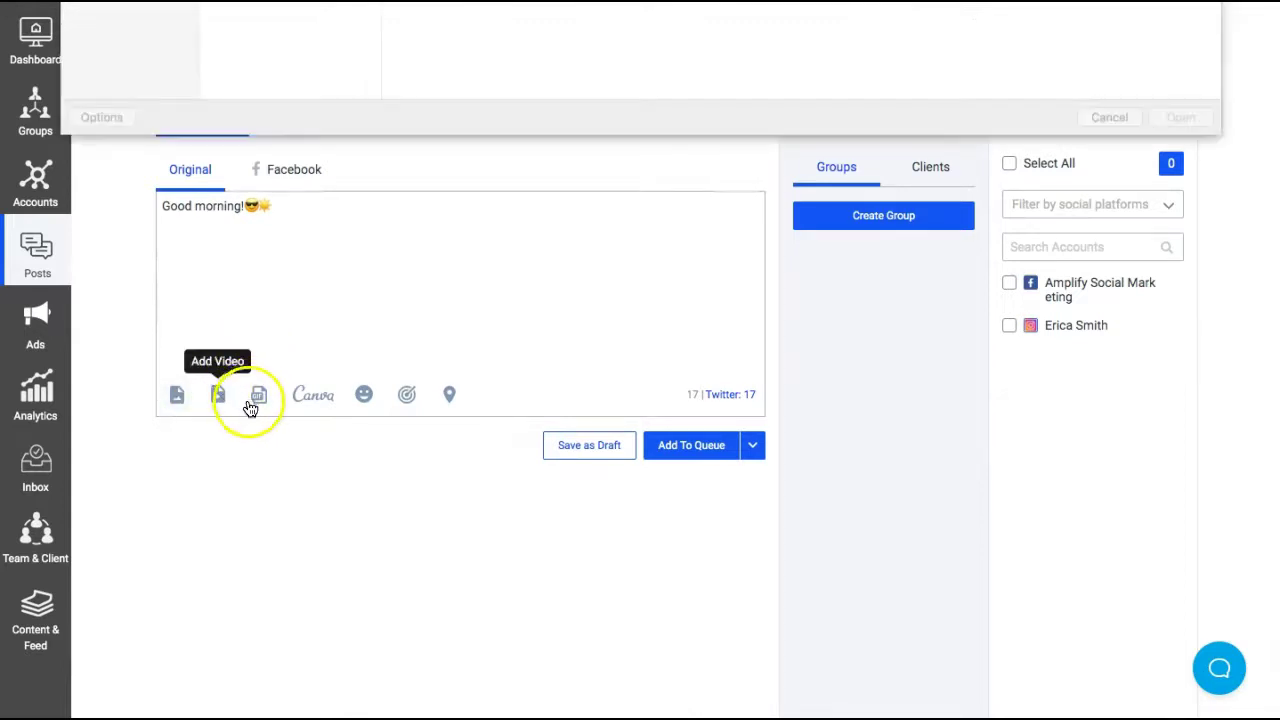
key(Escape)
Step: Search the GIFs for "morning", attach the rooster GIF to the post, and open the Canva option
click(261, 392)
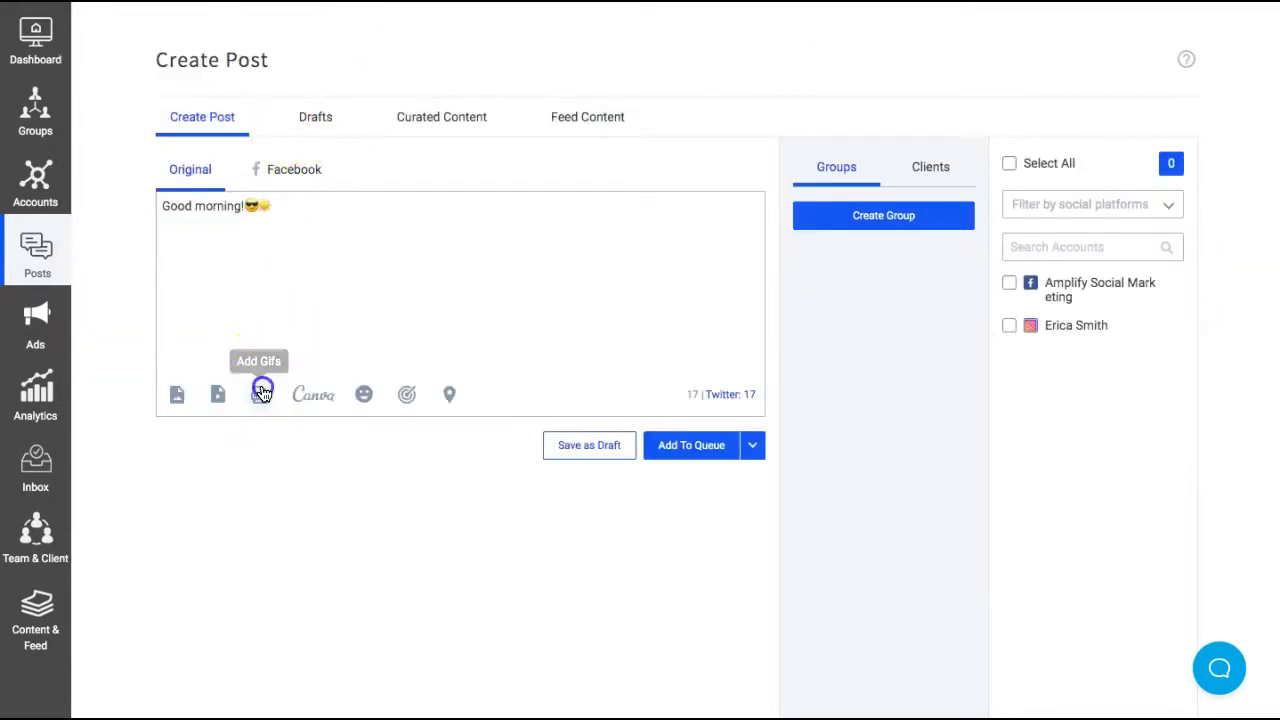
click(319, 459)
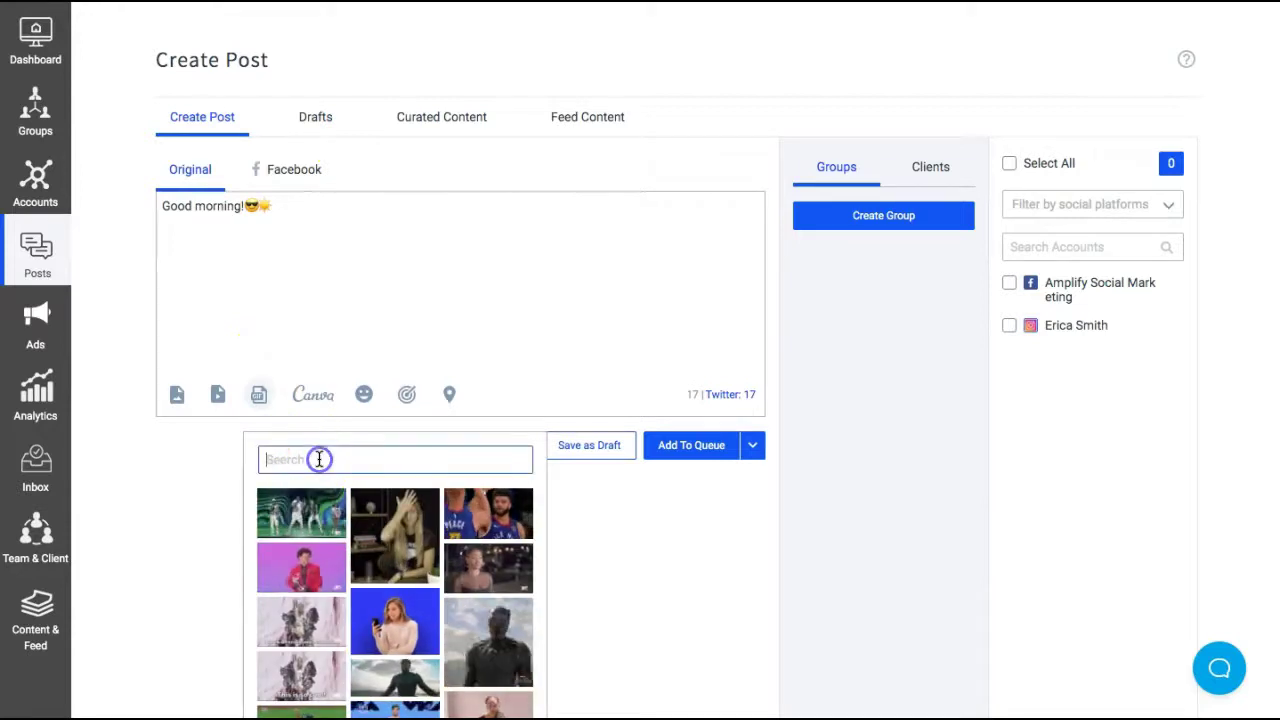
text(morning)
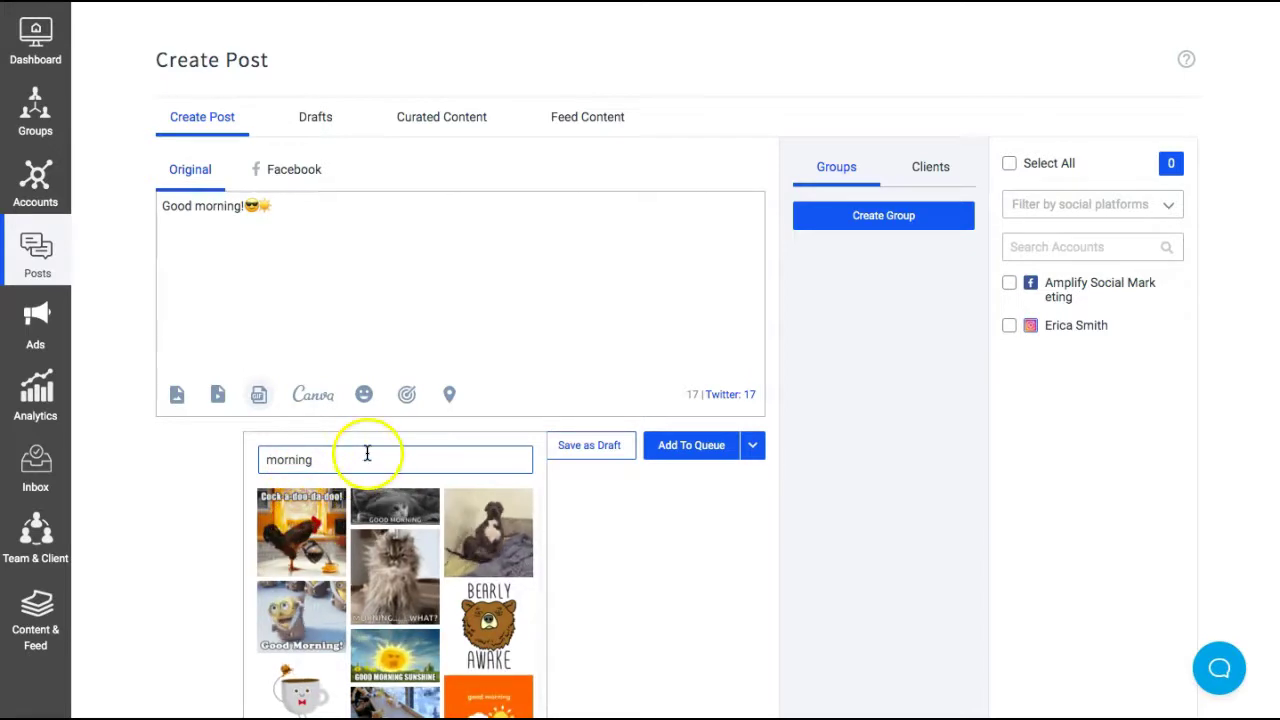
click(301, 520)
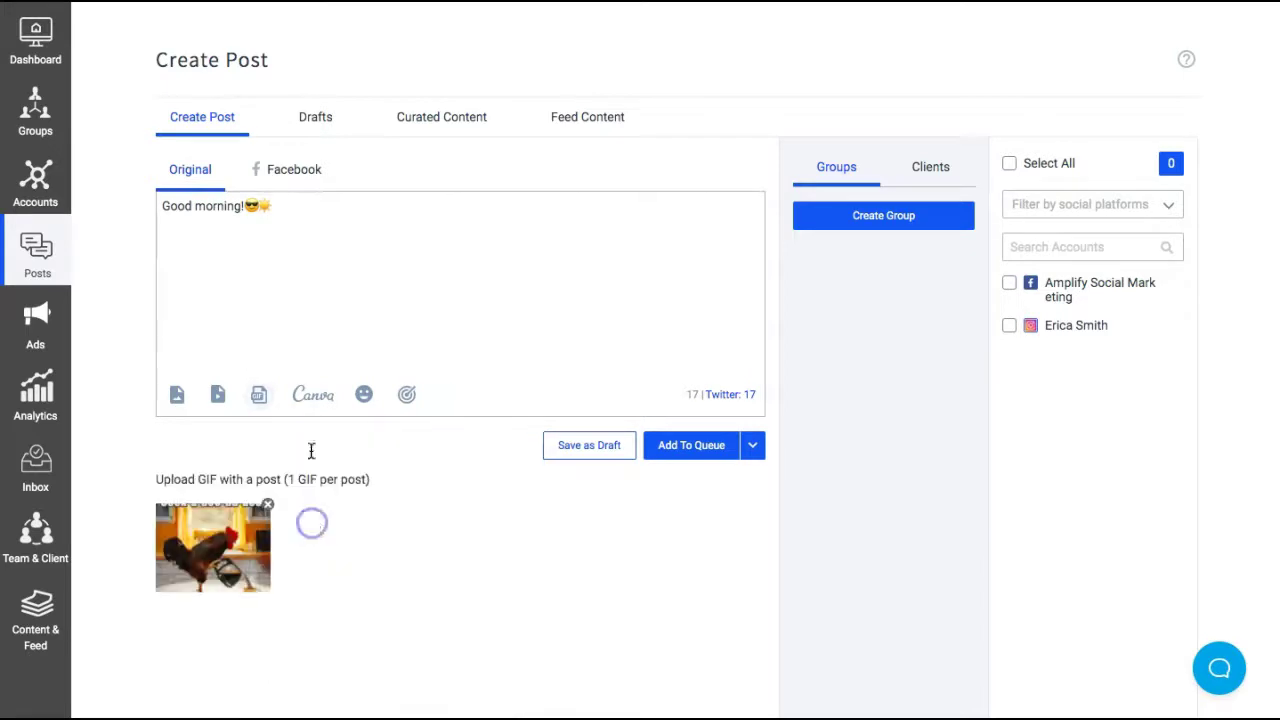
click(312, 397)
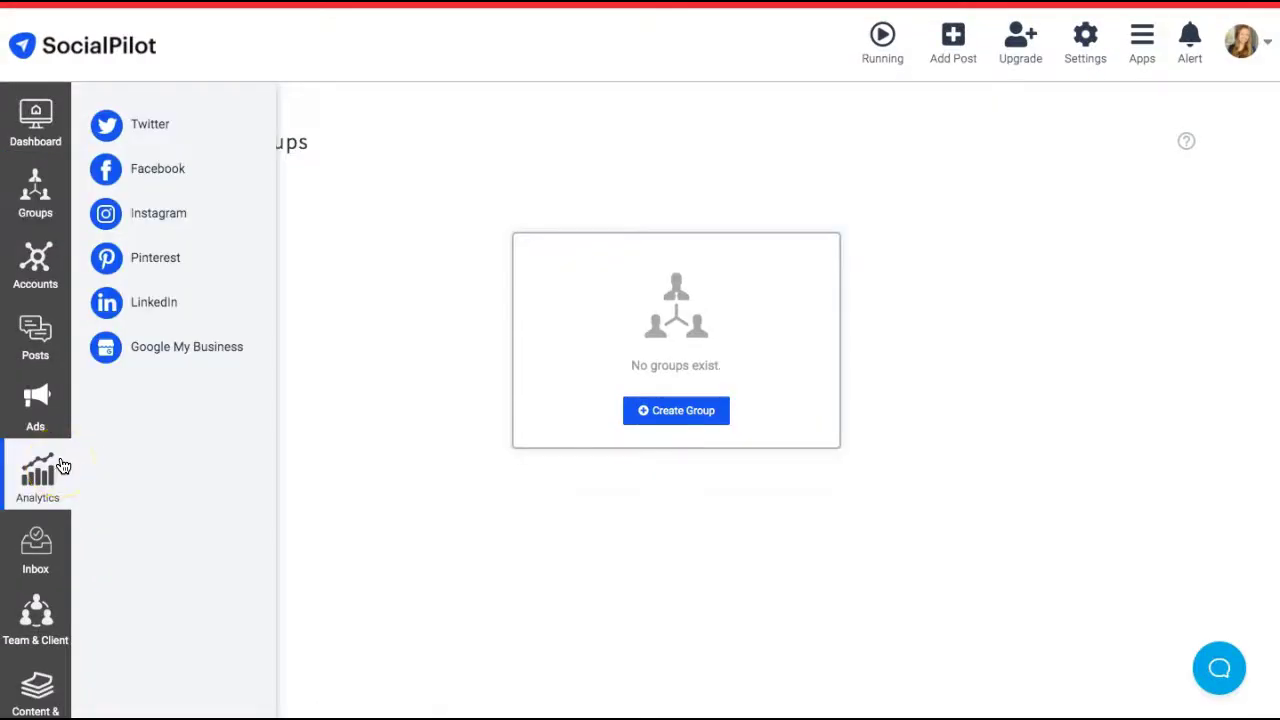
Step: Look through the Analytics, Inbox and Team & Client sections and open client management
scroll(62, 462, down, 1)
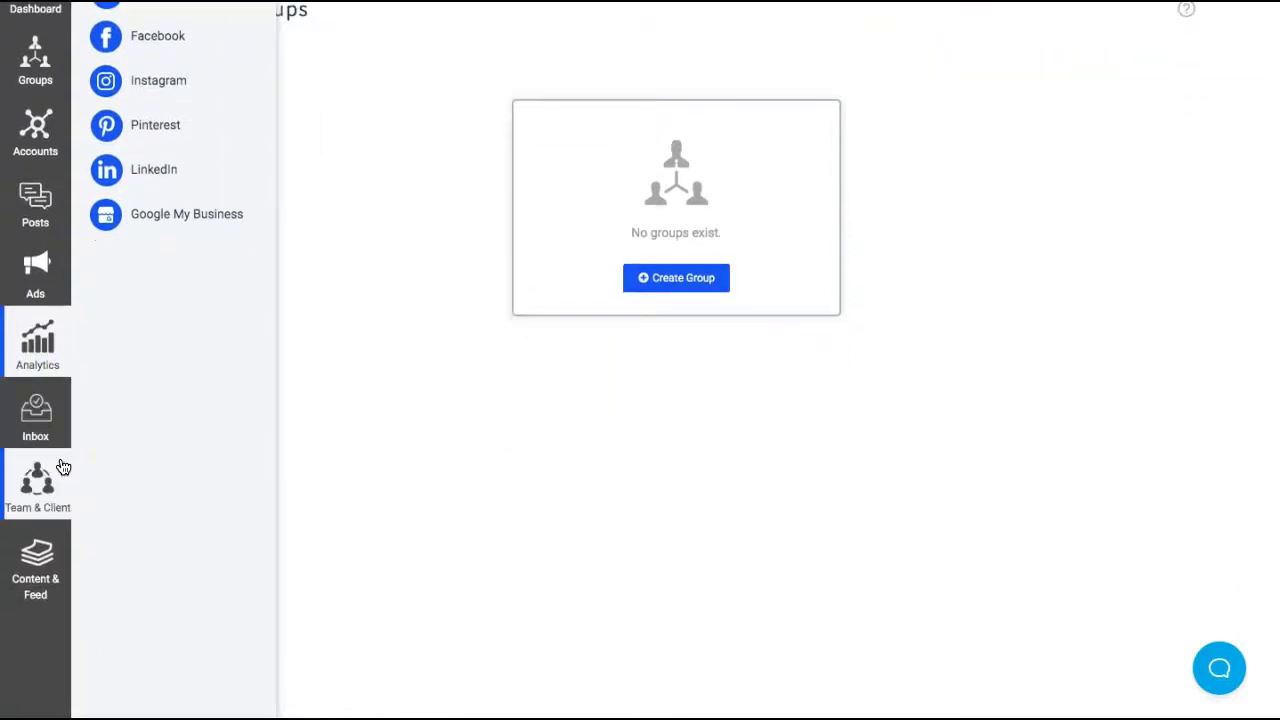
click(30, 497)
click(30, 430)
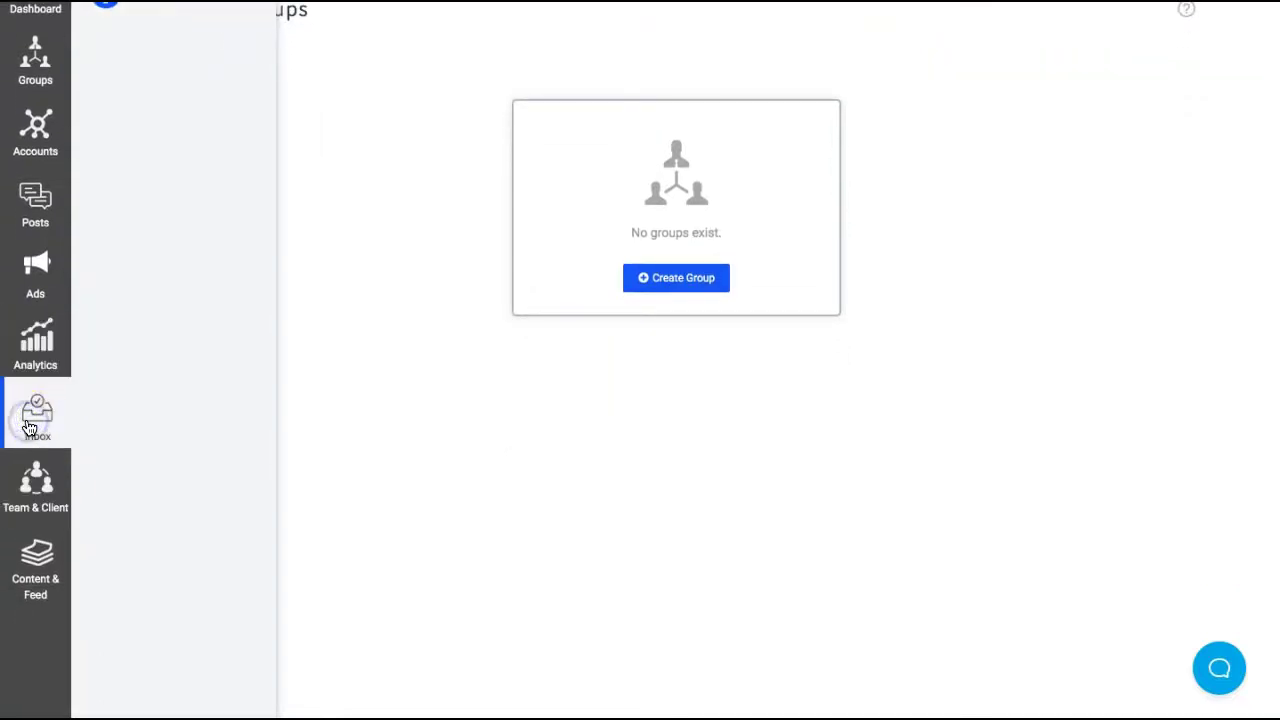
scroll(269, 337, up, 1)
scroll(180, 370, down, 1)
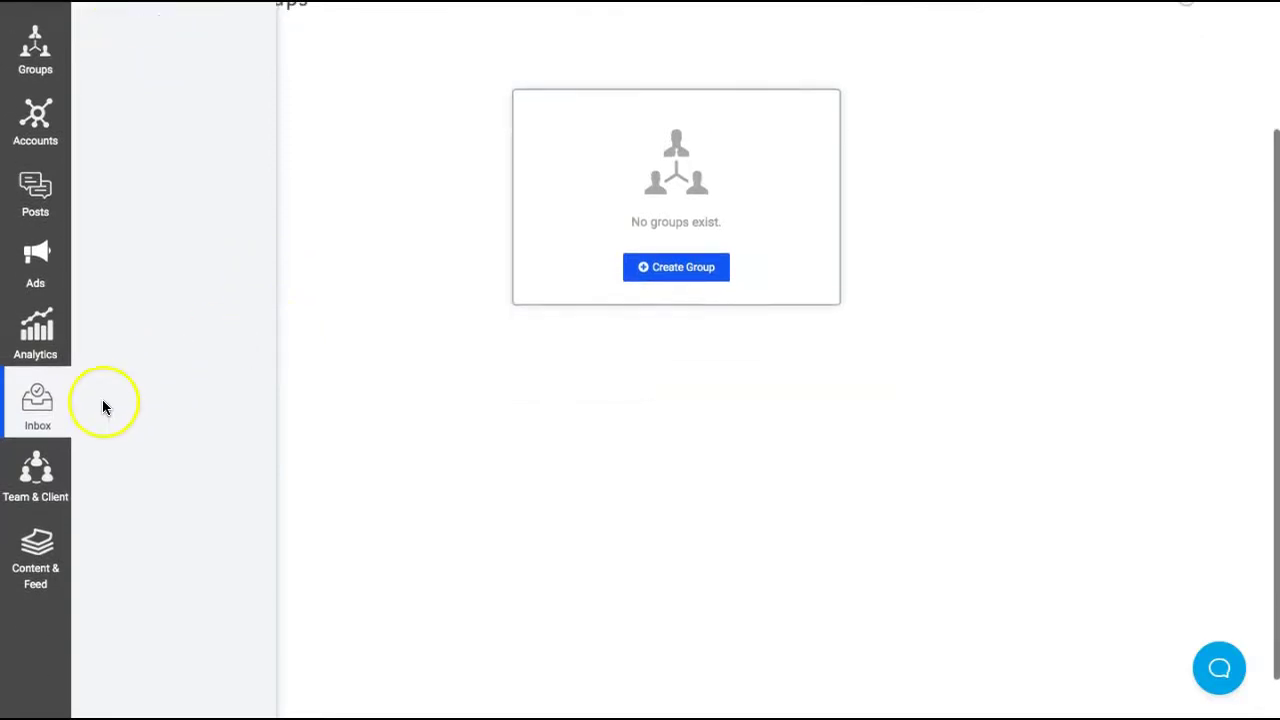
click(45, 480)
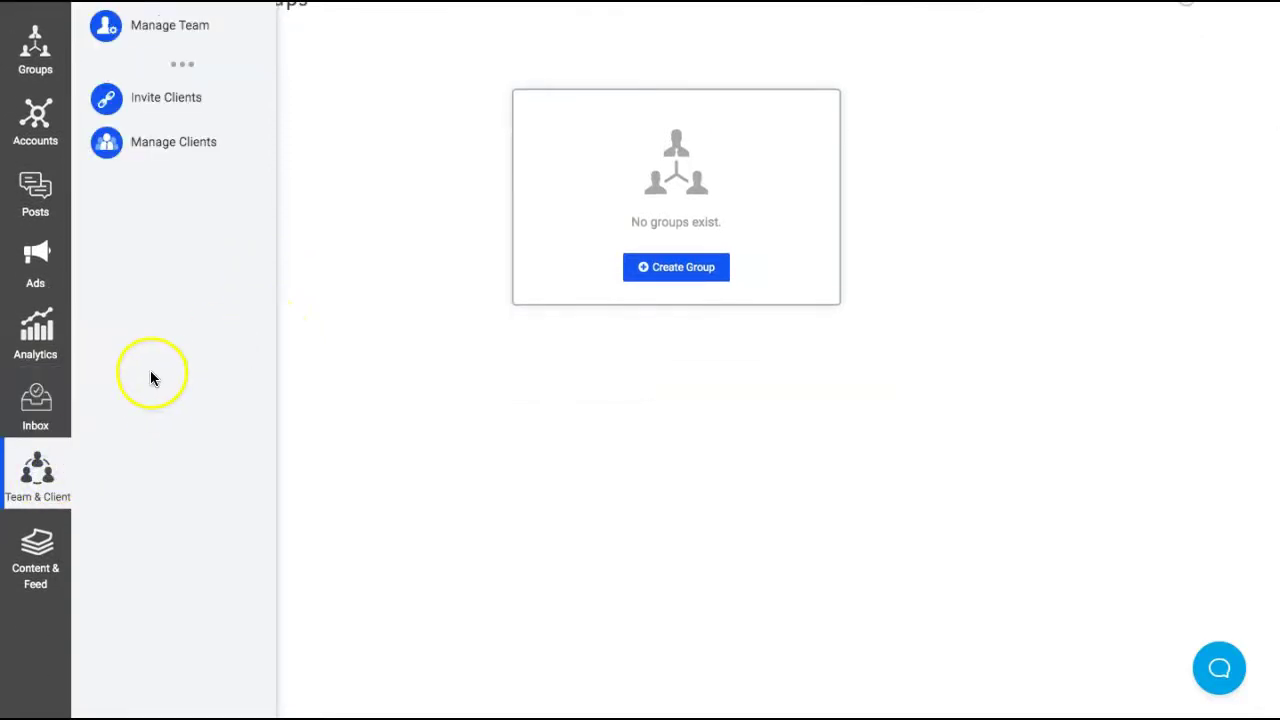
click(160, 150)
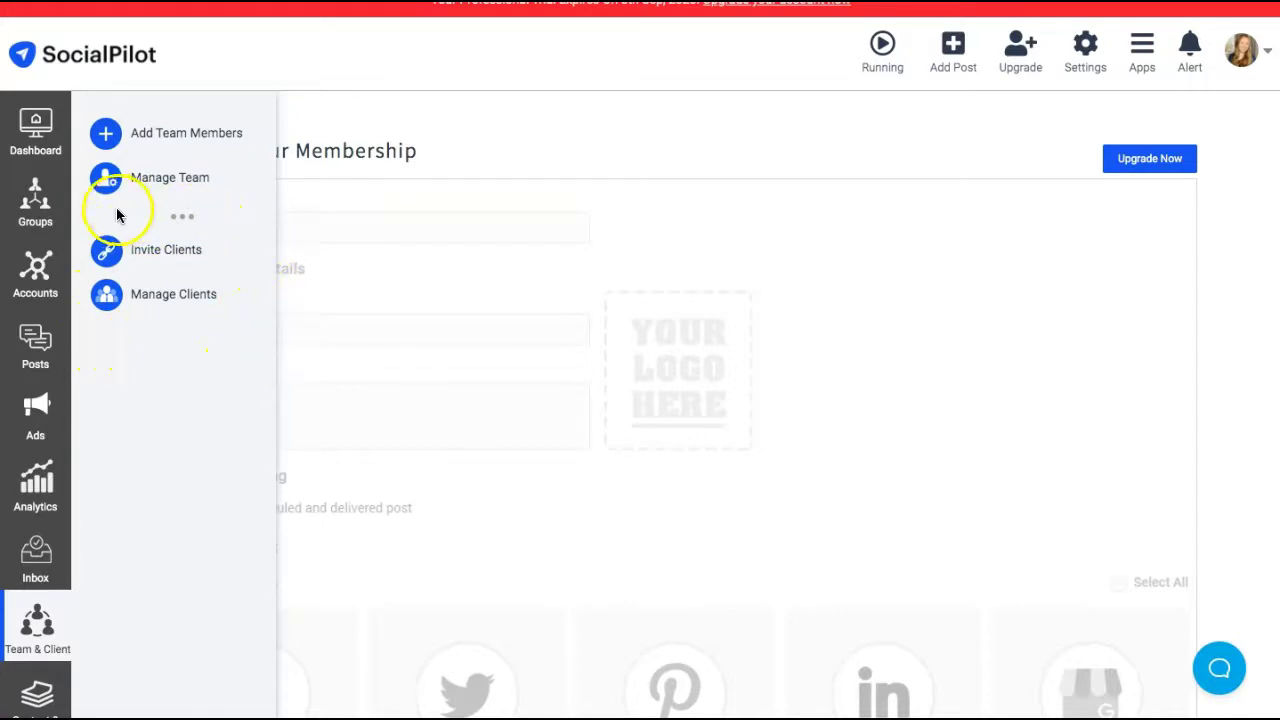
Step: Look over the Content & Feed options and open the curated content page
scroll(124, 424, down, 2)
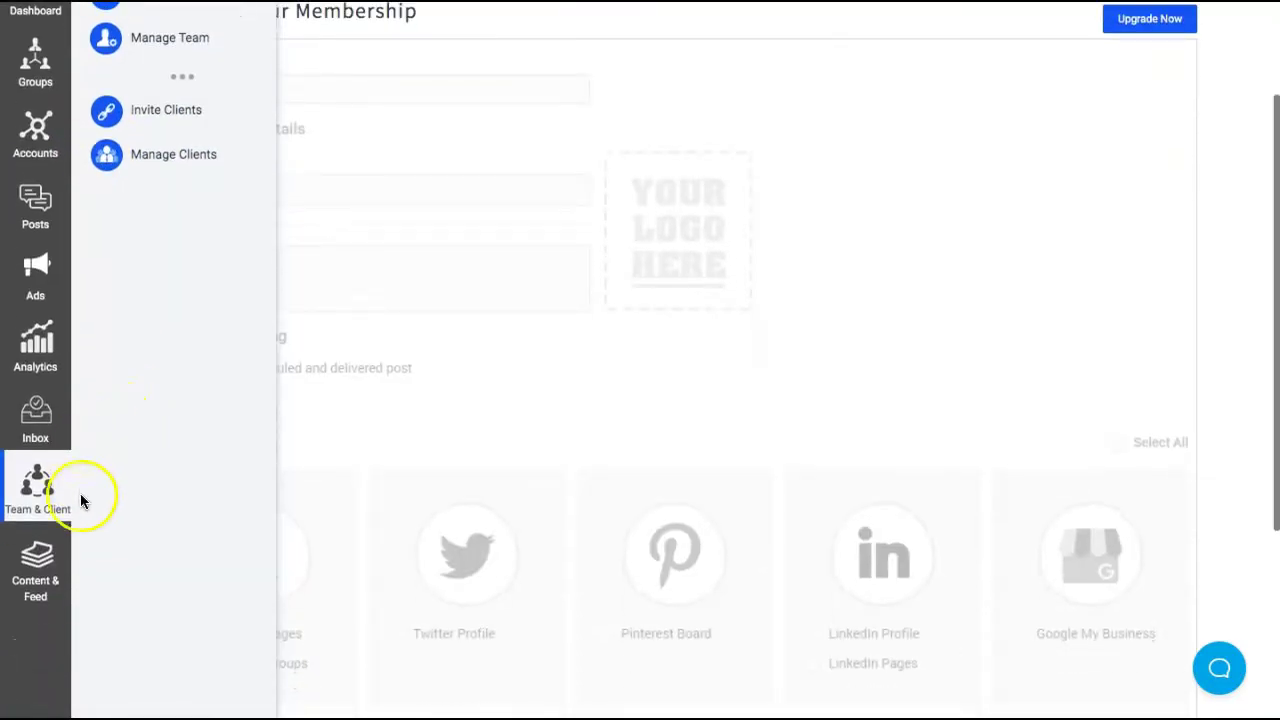
mouse_move(40, 568)
scroll(197, 460, up, 2)
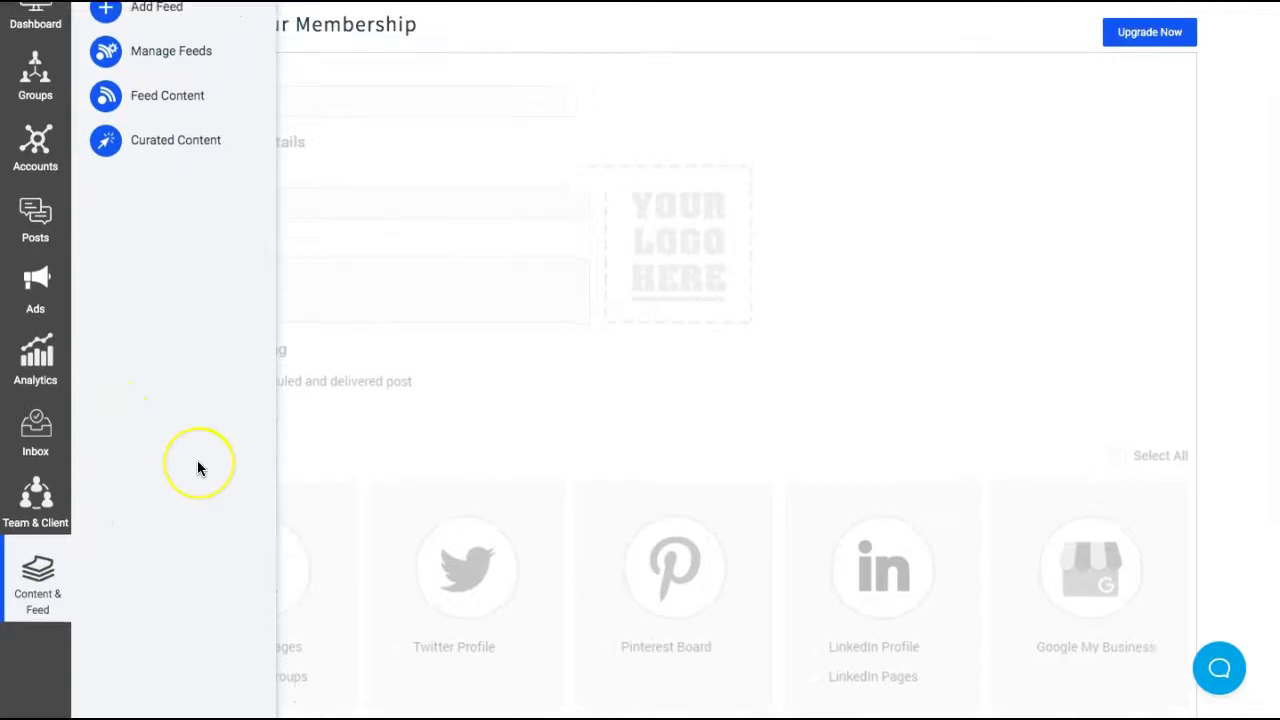
scroll(197, 468, down, 1)
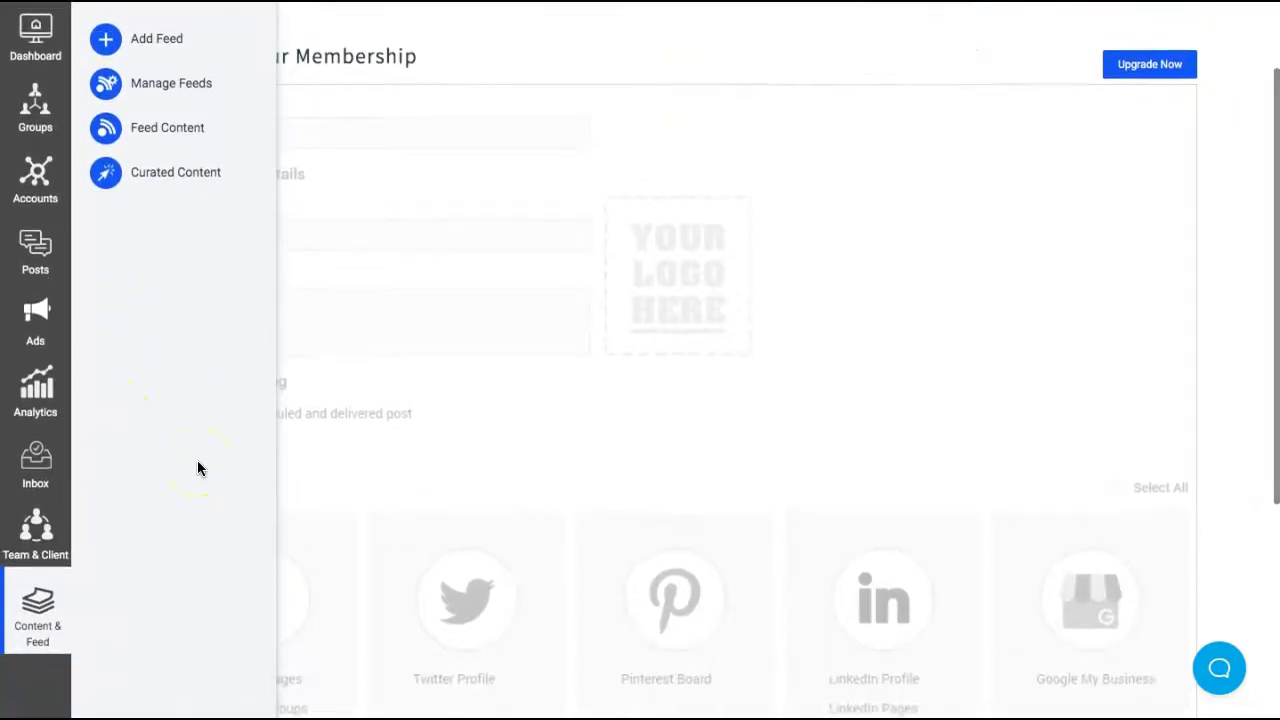
scroll(197, 468, up, 1)
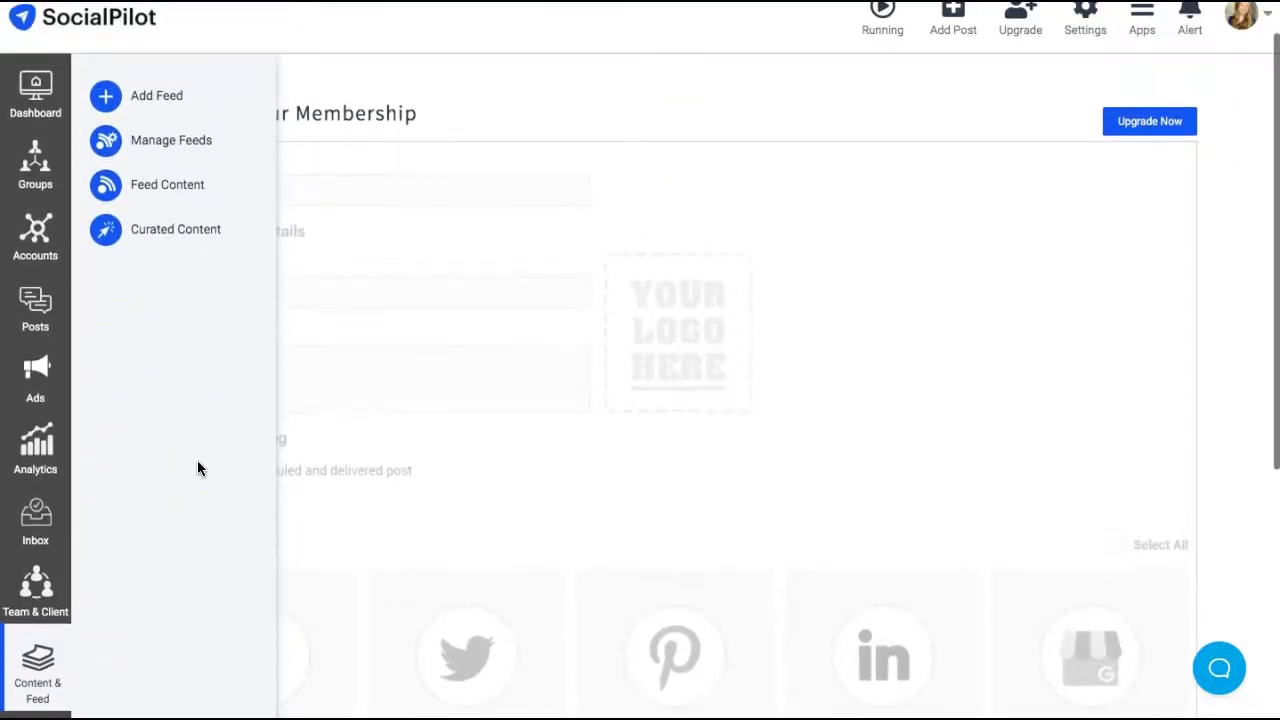
click(181, 237)
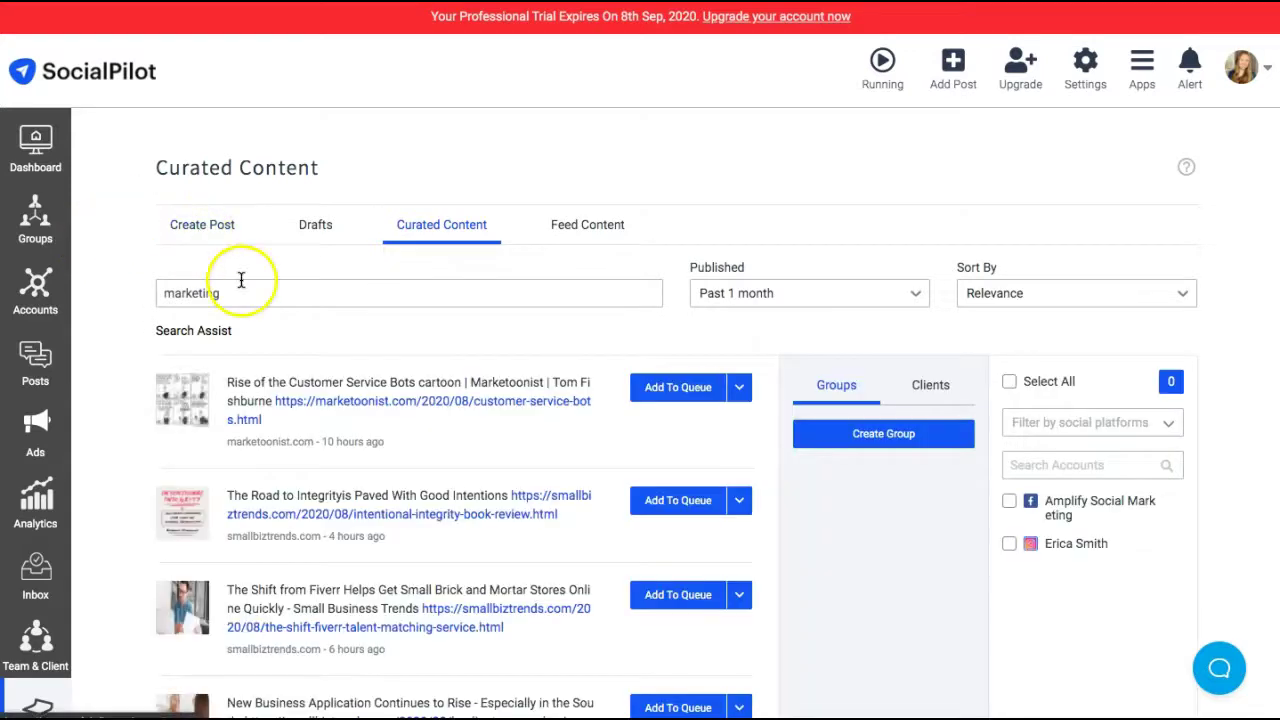
Step: Replace the curated content search term with "cooking" and choose the suggestion "healthy cooking"
drag(240, 287, 157, 289)
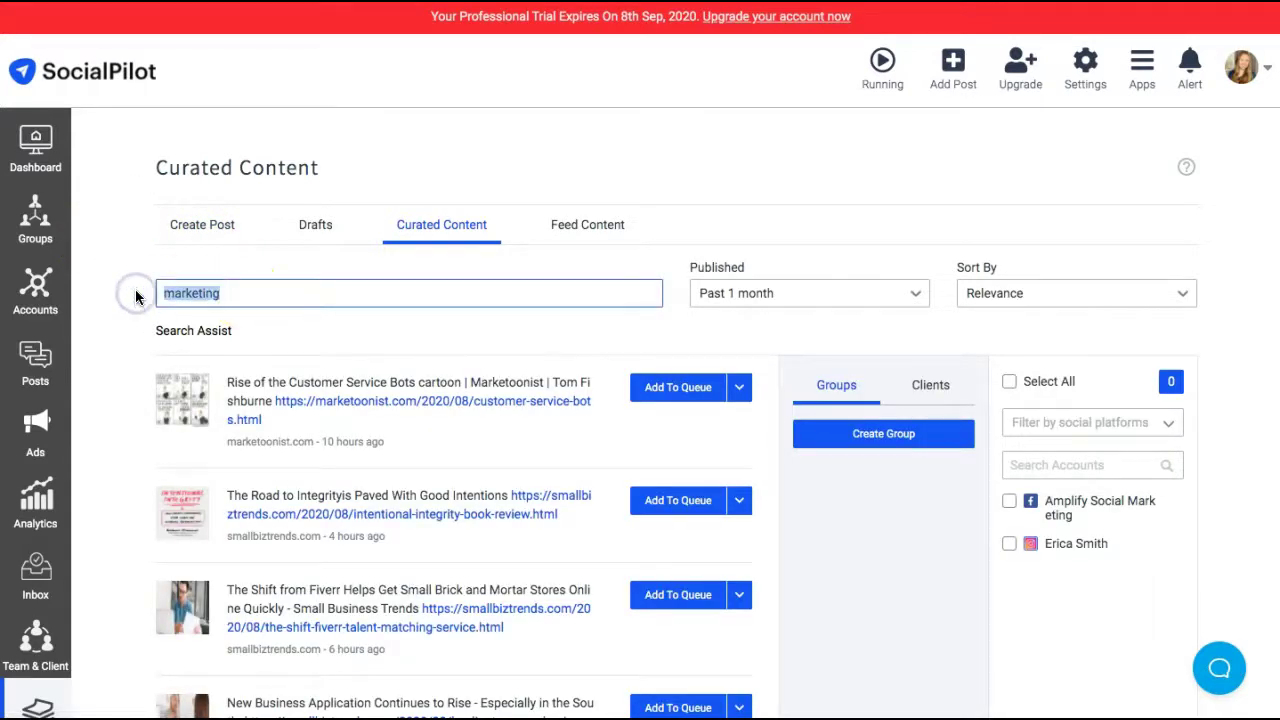
text(cooking)
scroll(37, 553, down, 2)
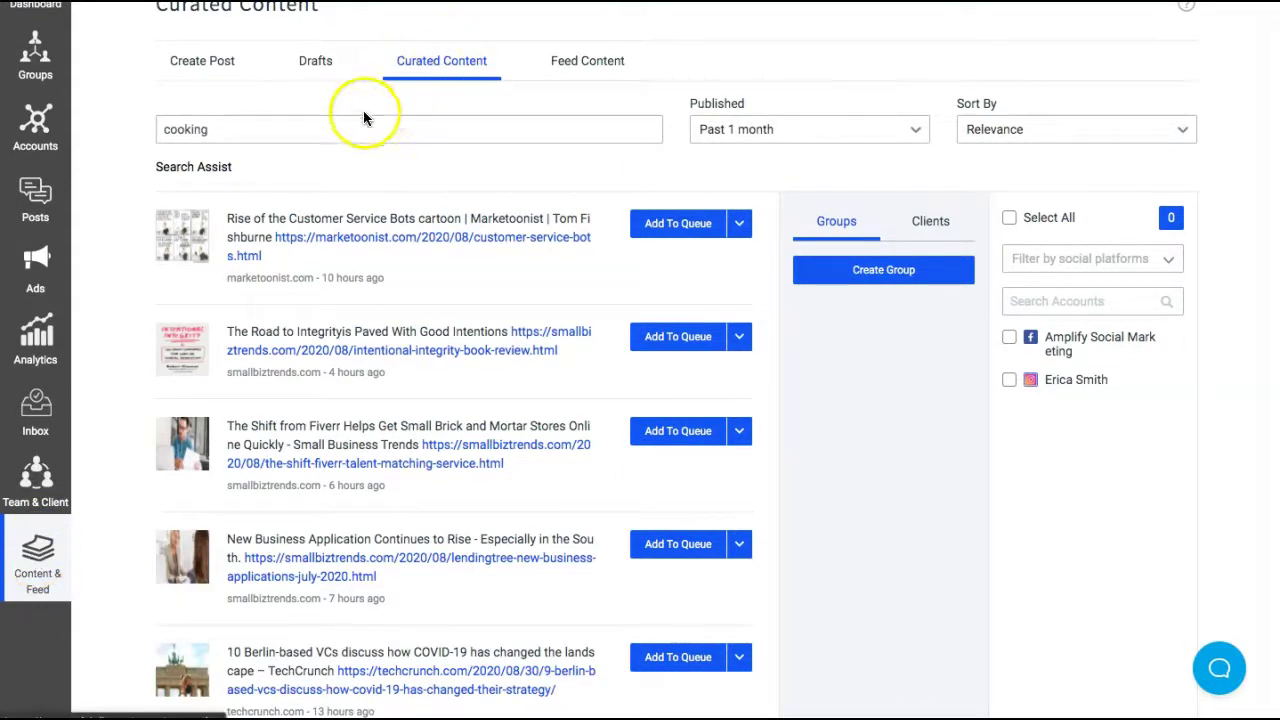
click(328, 138)
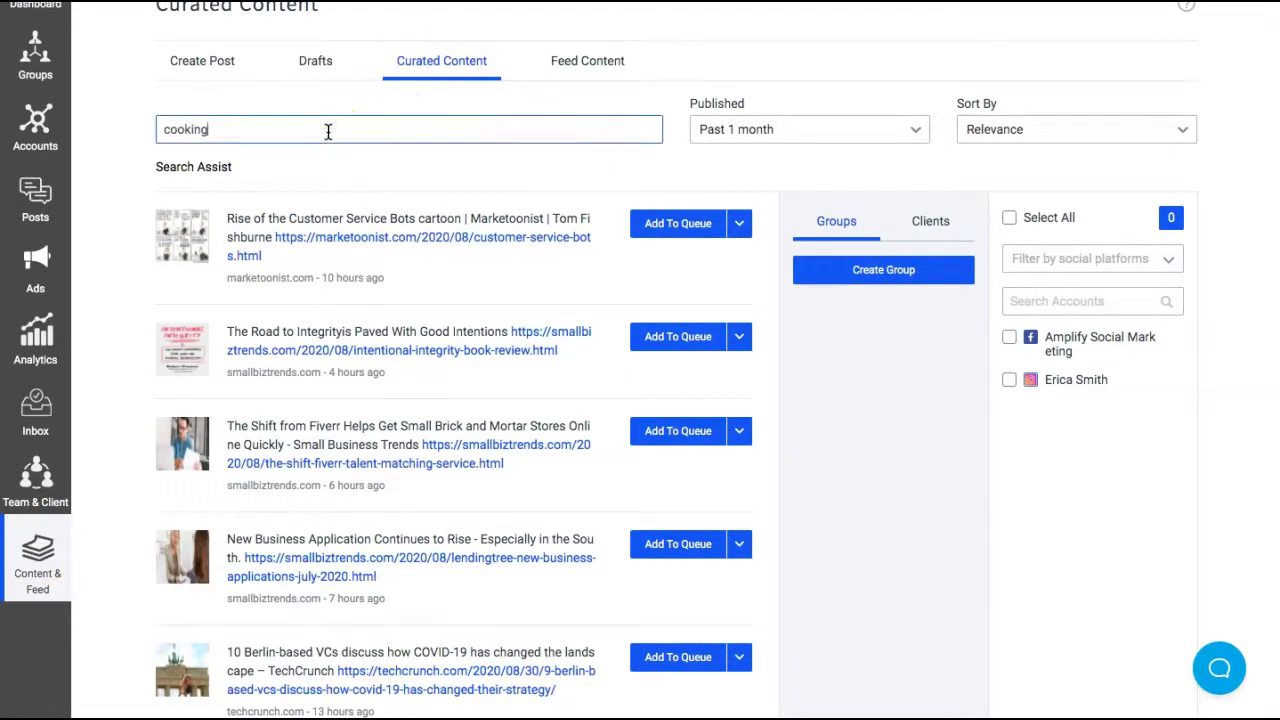
click(322, 131)
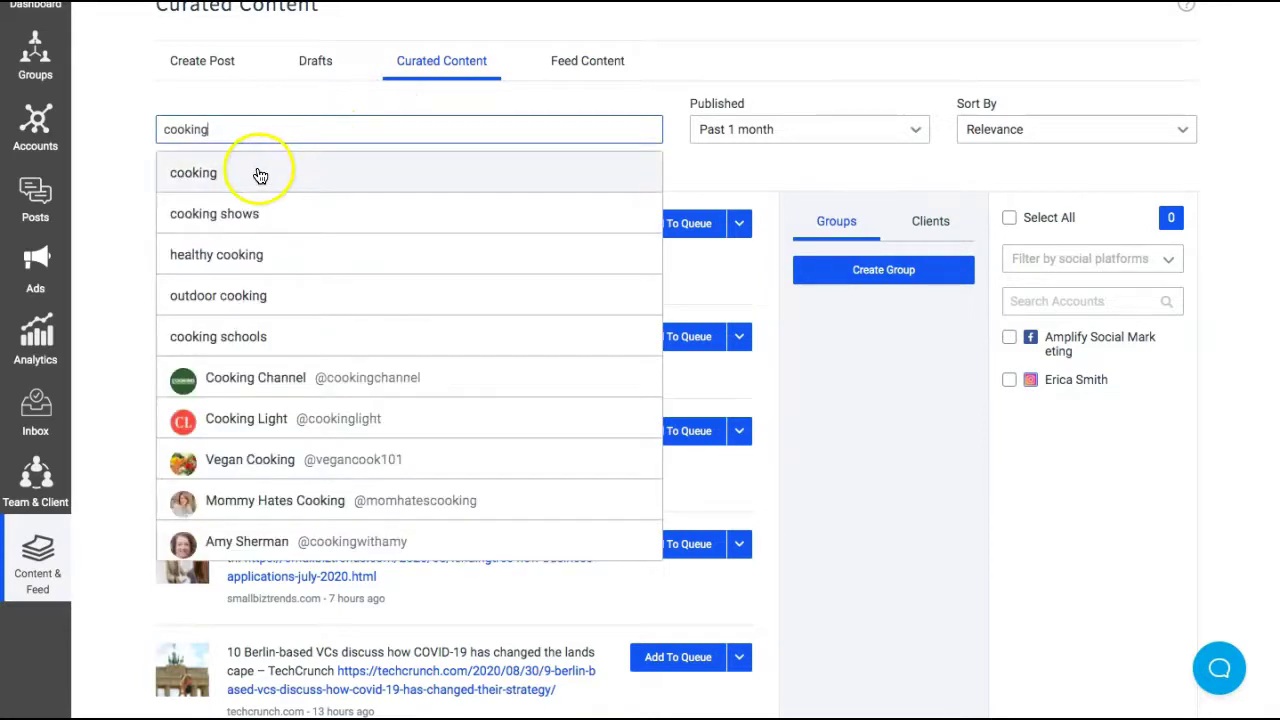
click(248, 254)
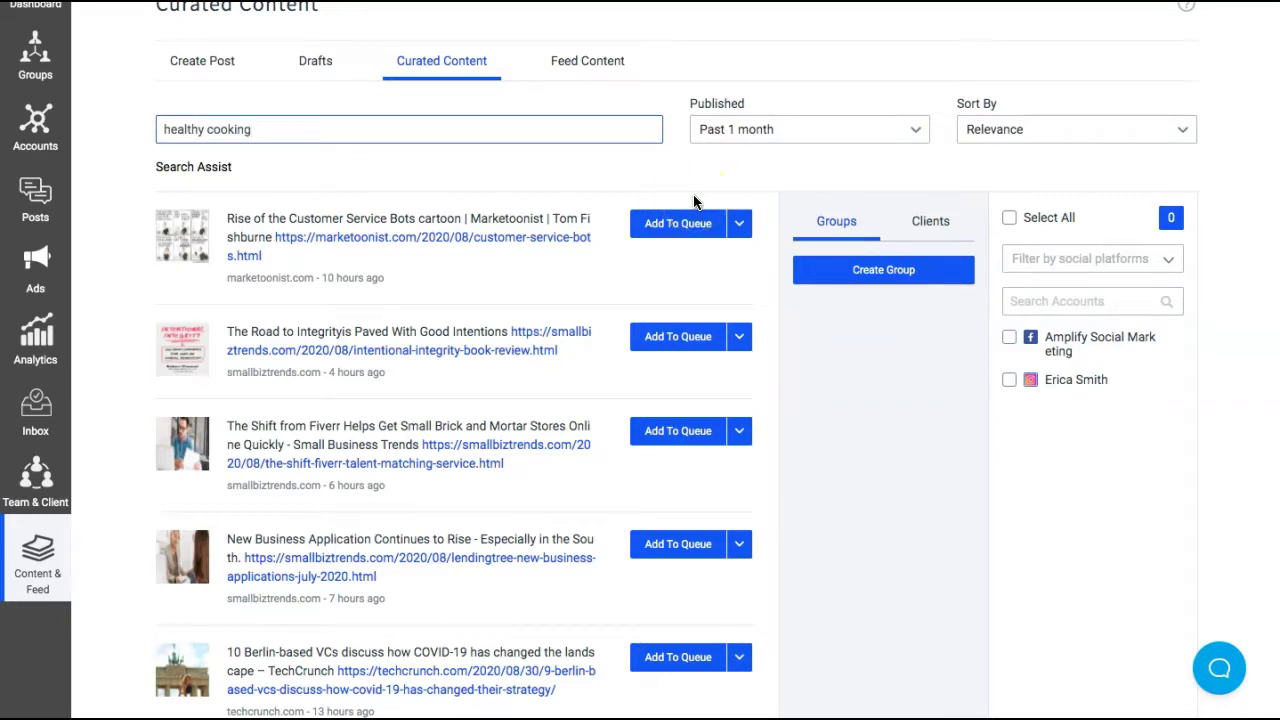
Step: Check the listed articles and run the curated content search for "healthy cooking"
scroll(748, 420, down, 1)
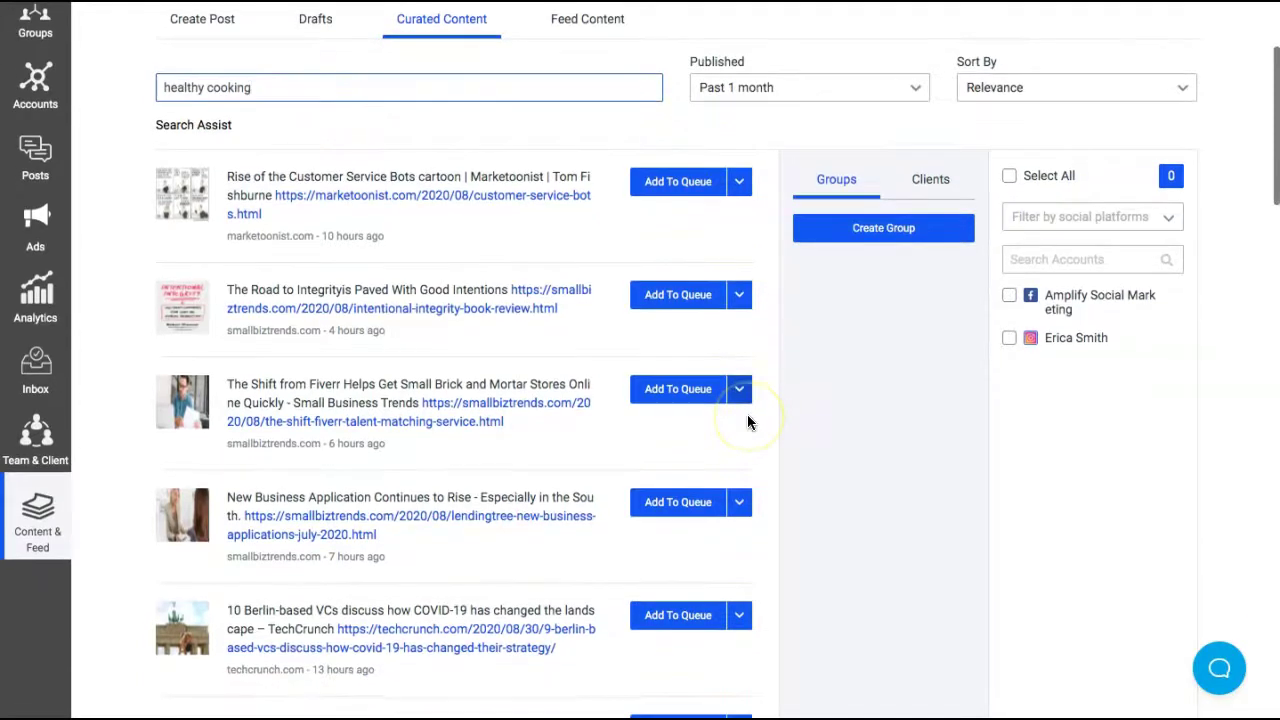
scroll(747, 422, down, 1)
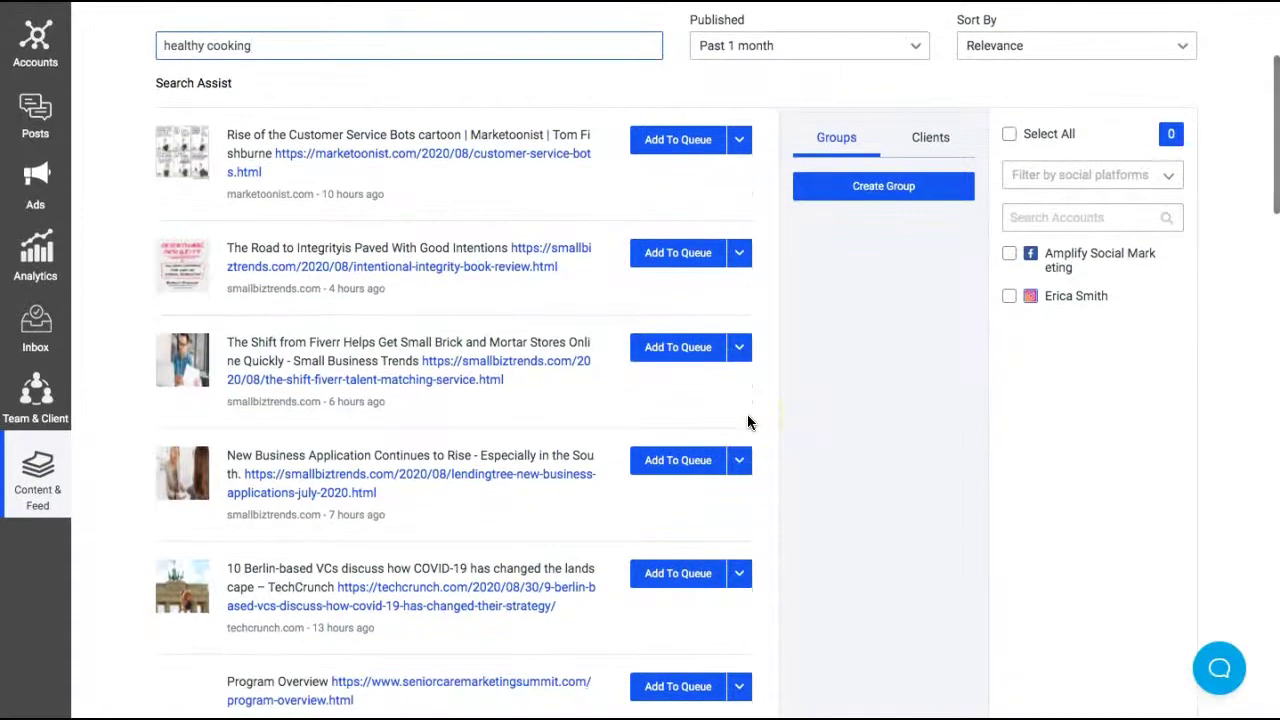
scroll(729, 414, down, 3)
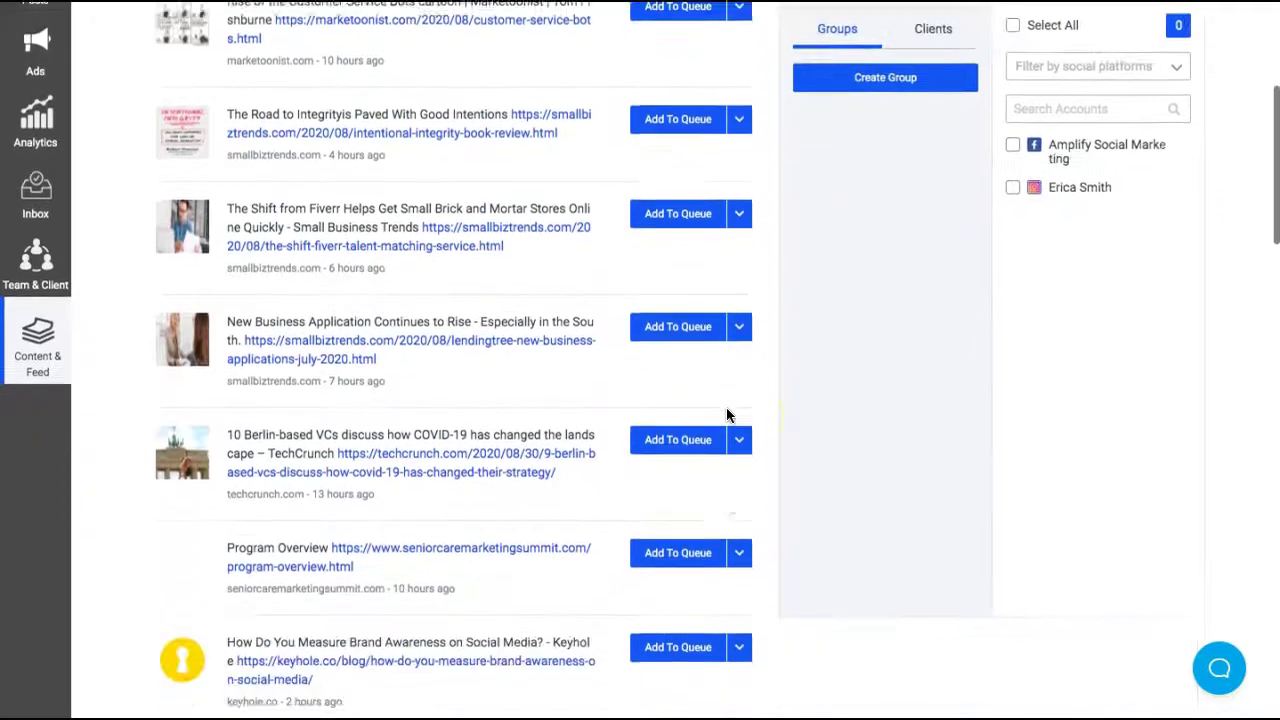
scroll(727, 415, down, 6)
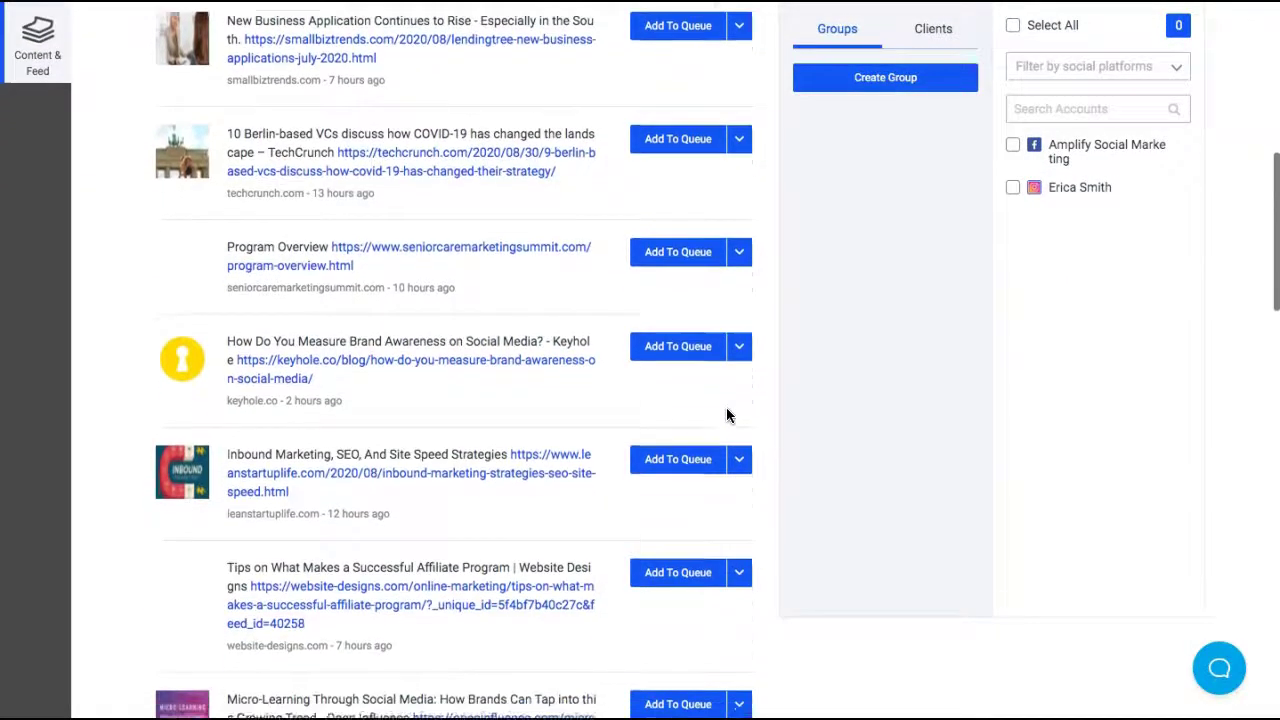
scroll(728, 414, up, 14)
click(514, 289)
key(Return)
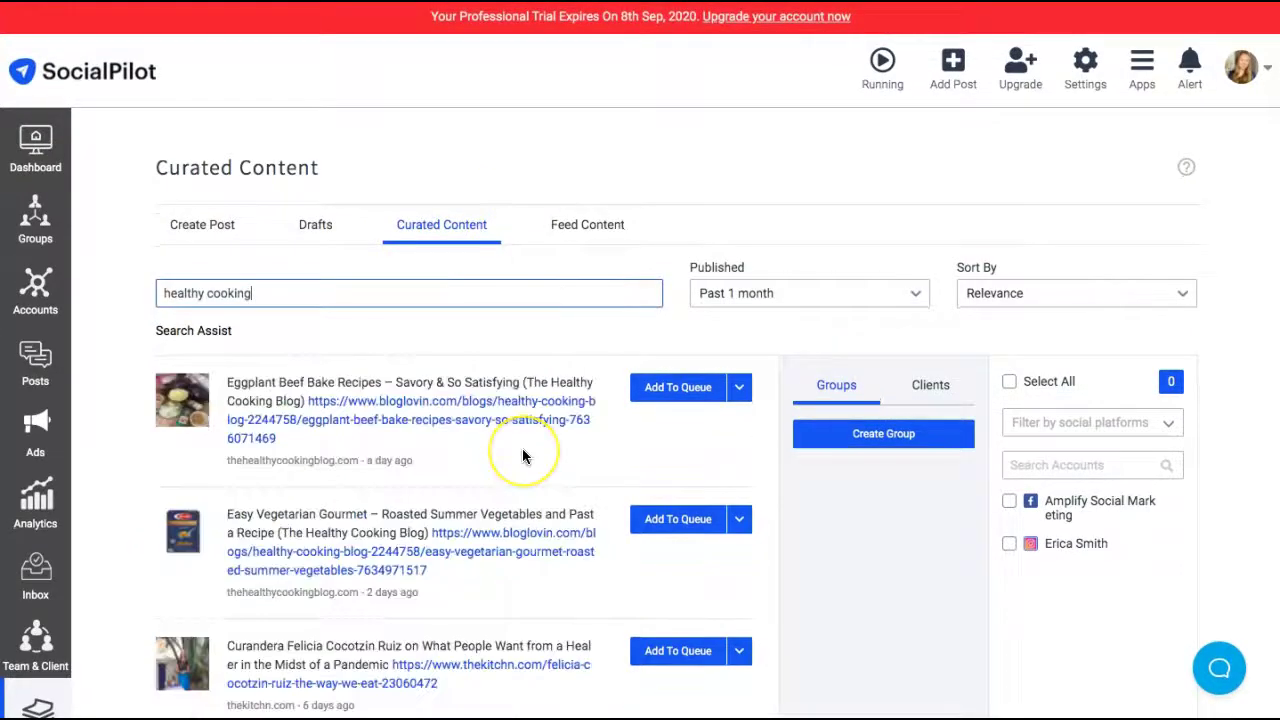
Step: Look through the healthy cooking articles and return to the dashboard
scroll(522, 448, down, 3)
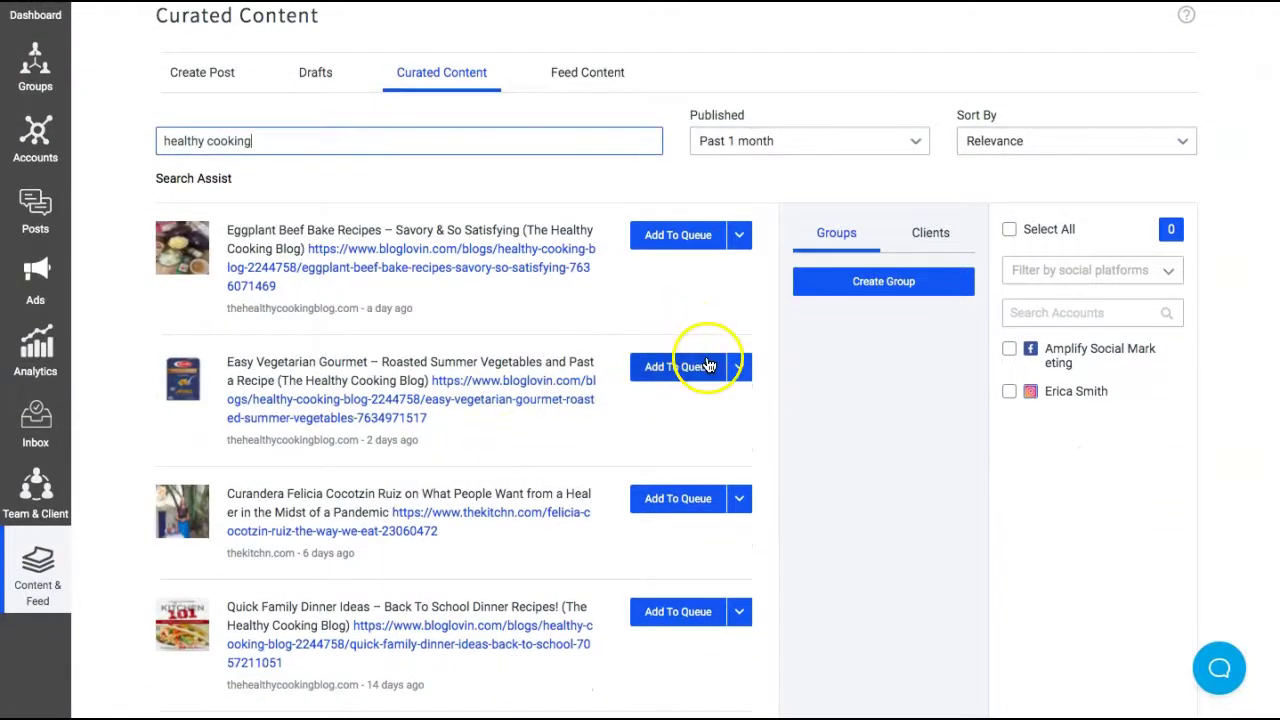
scroll(657, 430, down, 3)
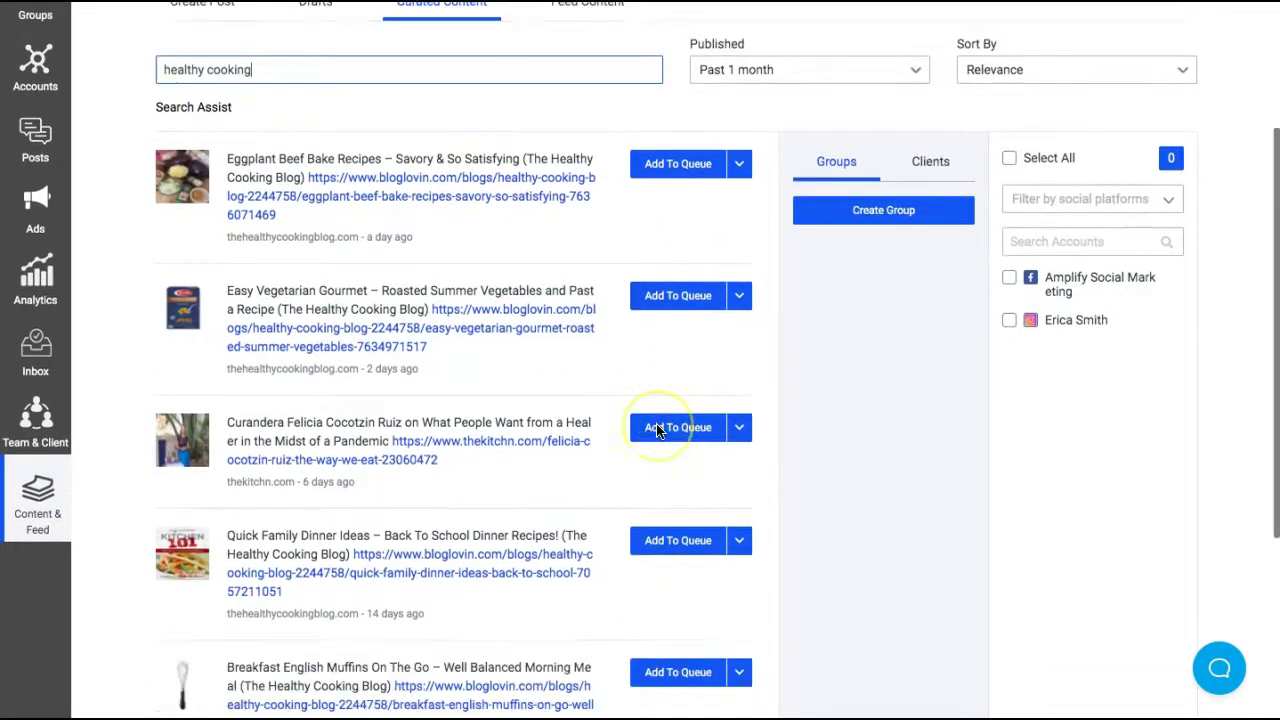
scroll(657, 430, down, 3)
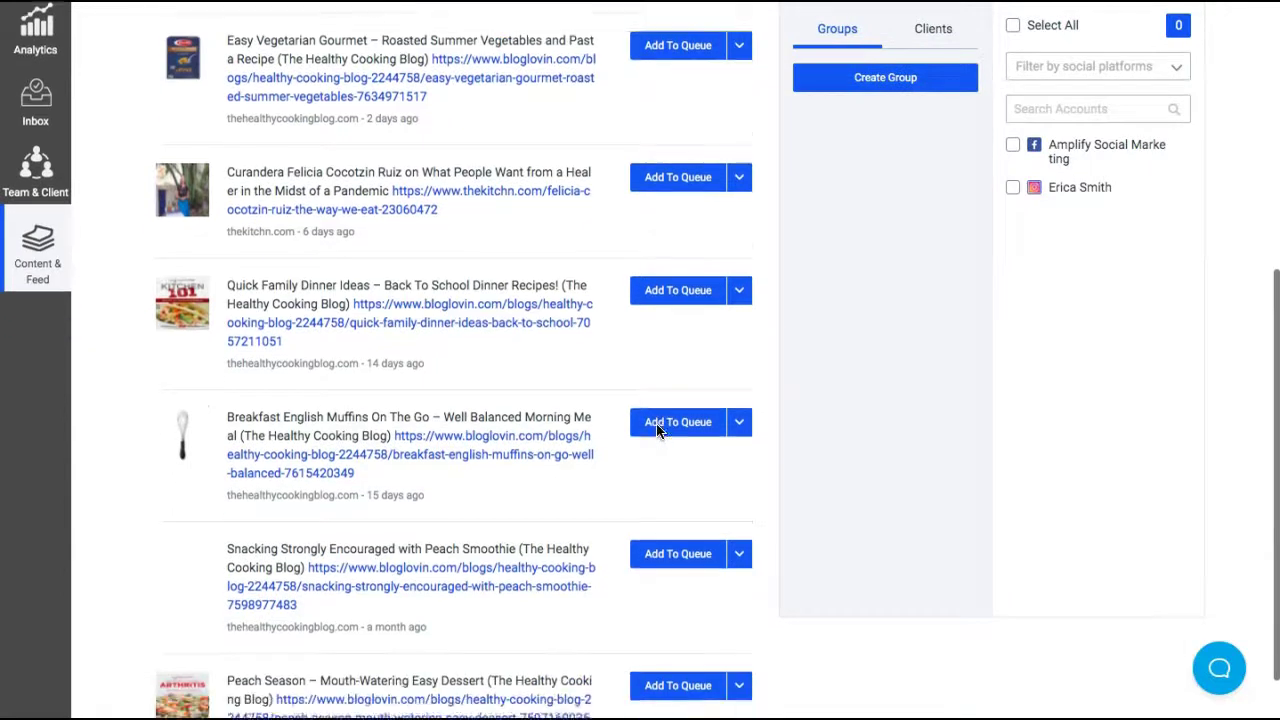
scroll(657, 428, up, 10)
click(40, 50)
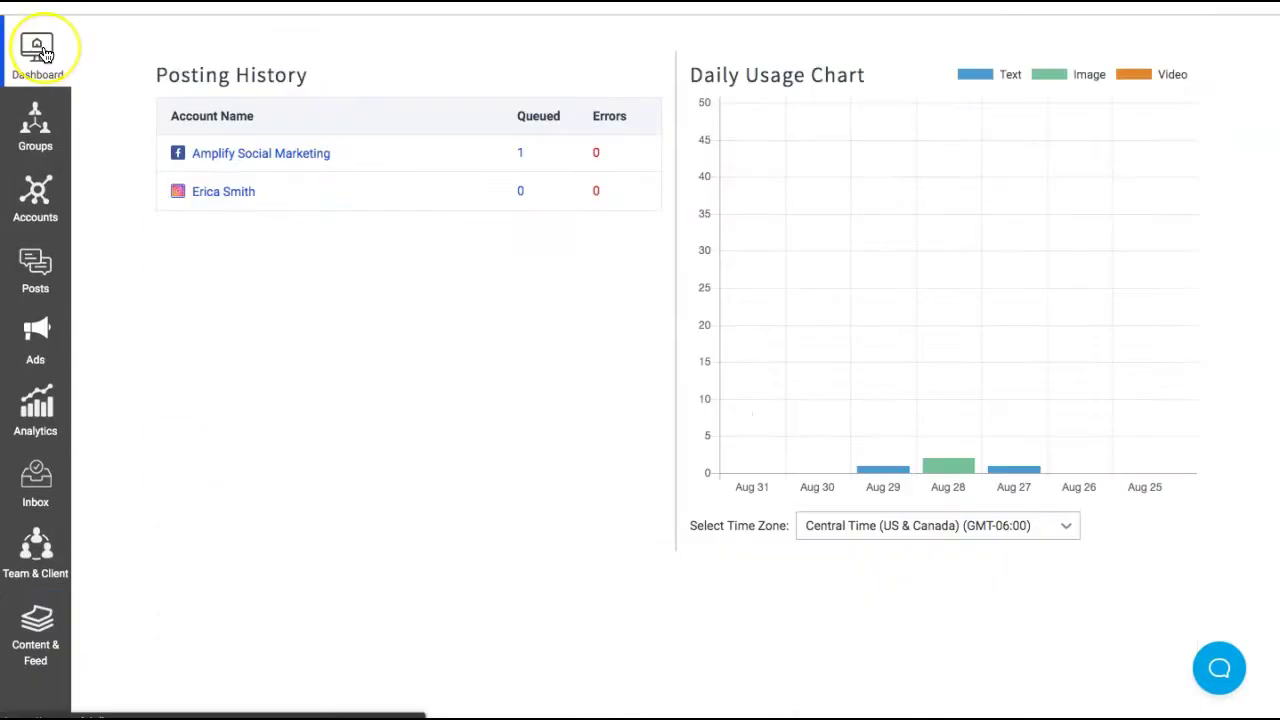